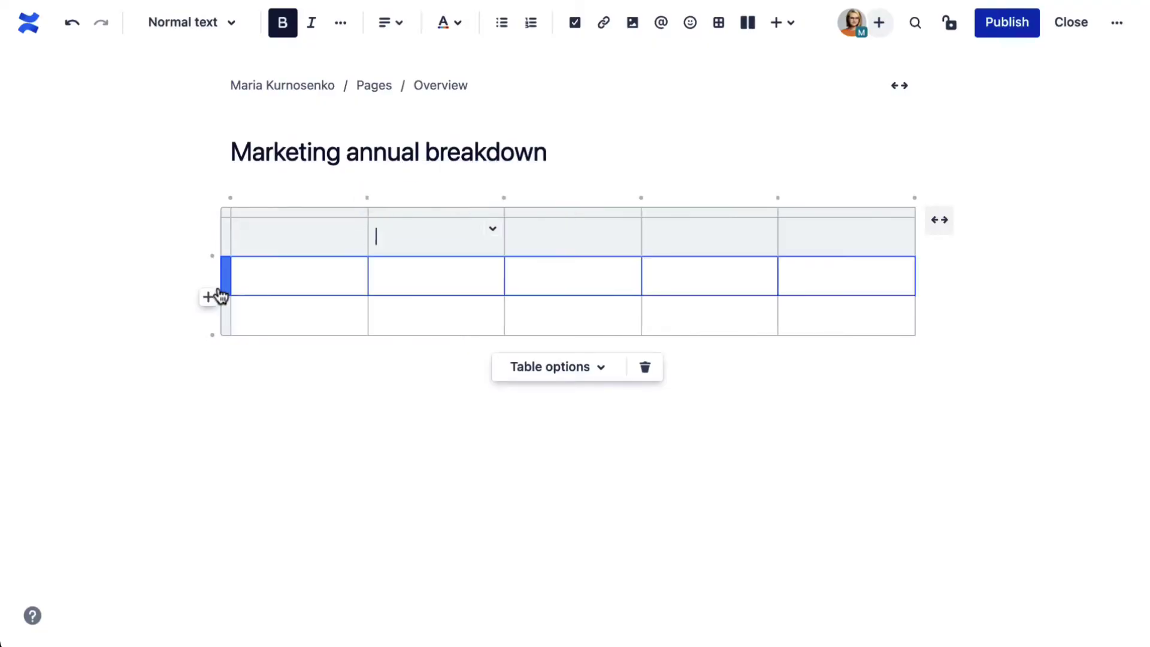
# Step: Add two rows to the table, then delete its first row and second column
pyautogui.click(218, 295)
pyautogui.click(217, 334)
pyautogui.click(219, 246)
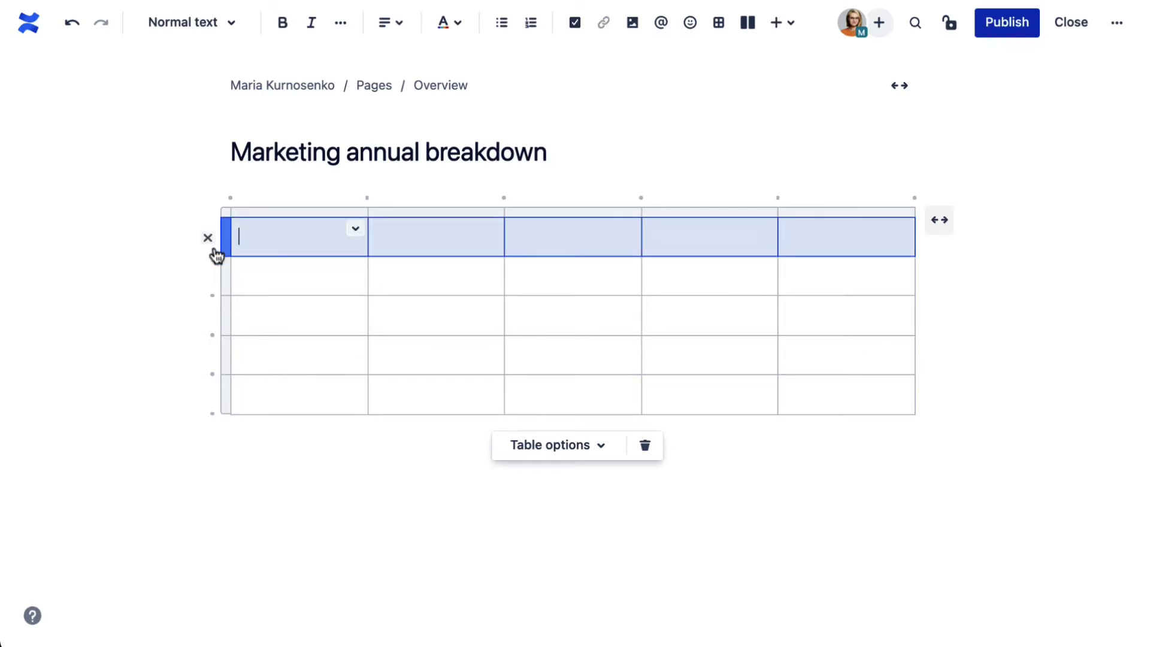
pyautogui.click(208, 238)
pyautogui.click(436, 212)
pyautogui.click(436, 195)
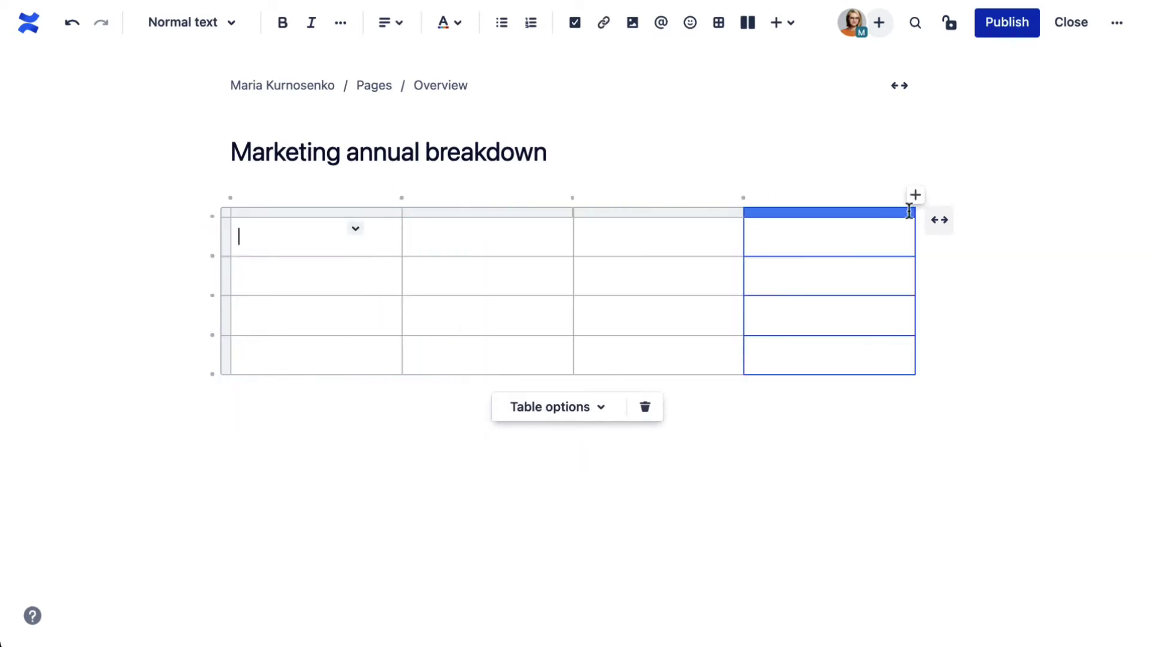
# Step: Toggle the table through wide, full and normal widths, leaving it wide
pyautogui.click(939, 219)
pyautogui.click(1026, 219)
pyautogui.click(1130, 222)
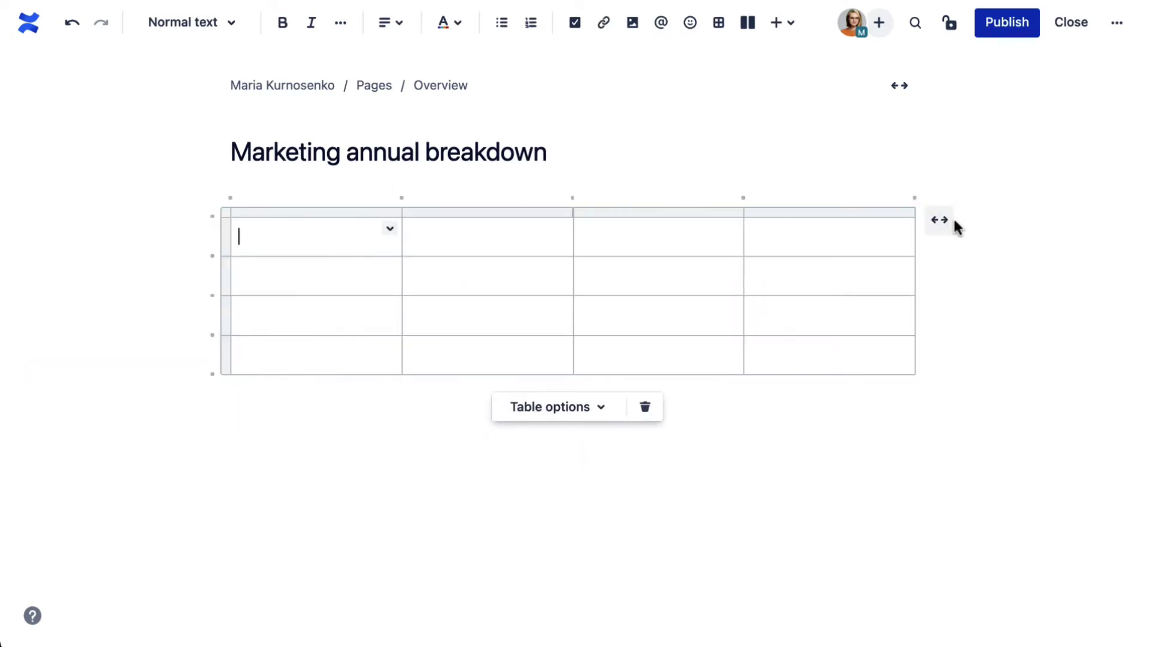
pyautogui.click(951, 222)
# Step: Turn on the header row, trying a header column and row numbers before removing them
pyautogui.click(602, 408)
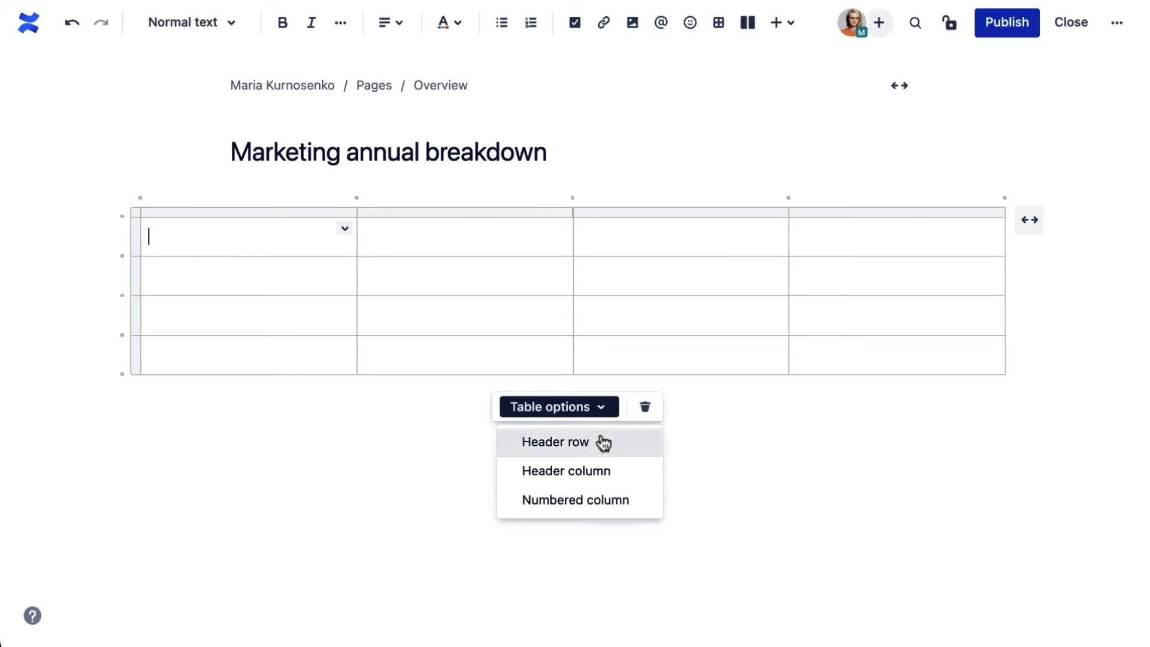
pyautogui.click(603, 442)
pyautogui.click(575, 407)
pyautogui.click(603, 471)
pyautogui.click(602, 413)
pyautogui.click(583, 471)
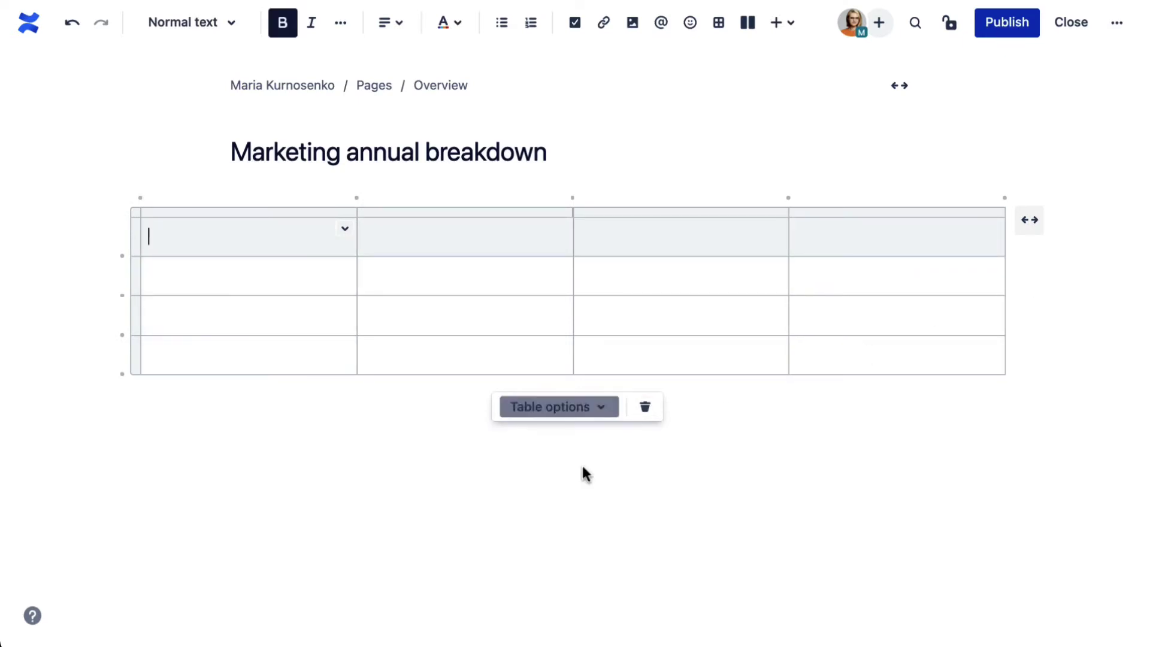
pyautogui.click(599, 407)
pyautogui.click(605, 500)
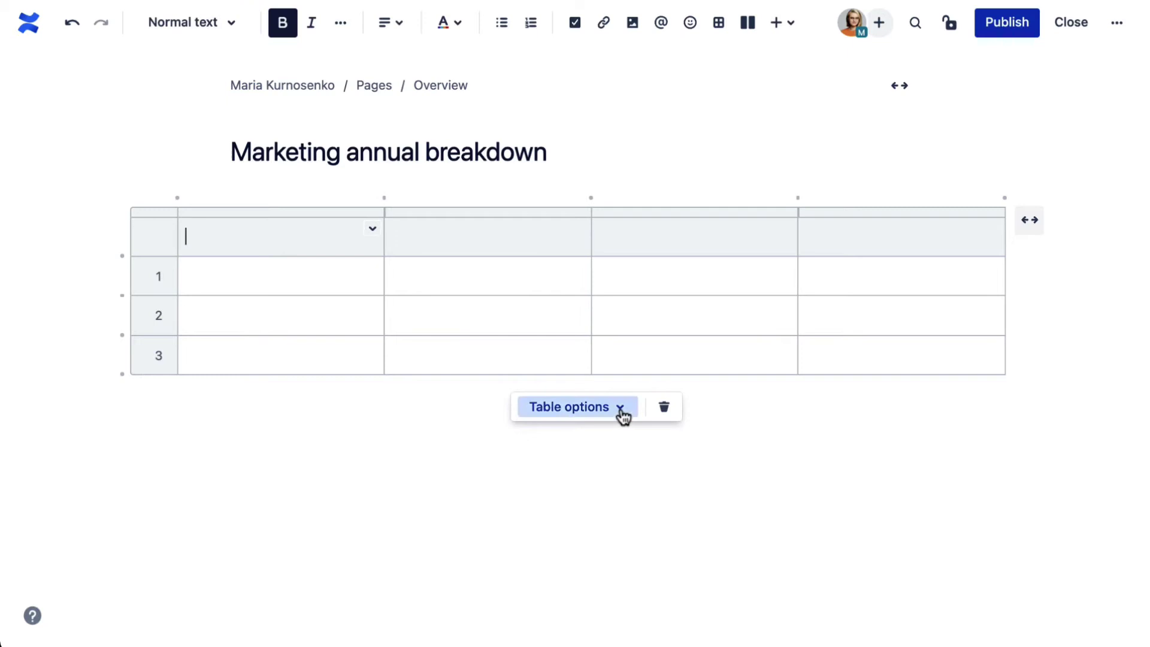
pyautogui.click(623, 415)
pyautogui.click(622, 500)
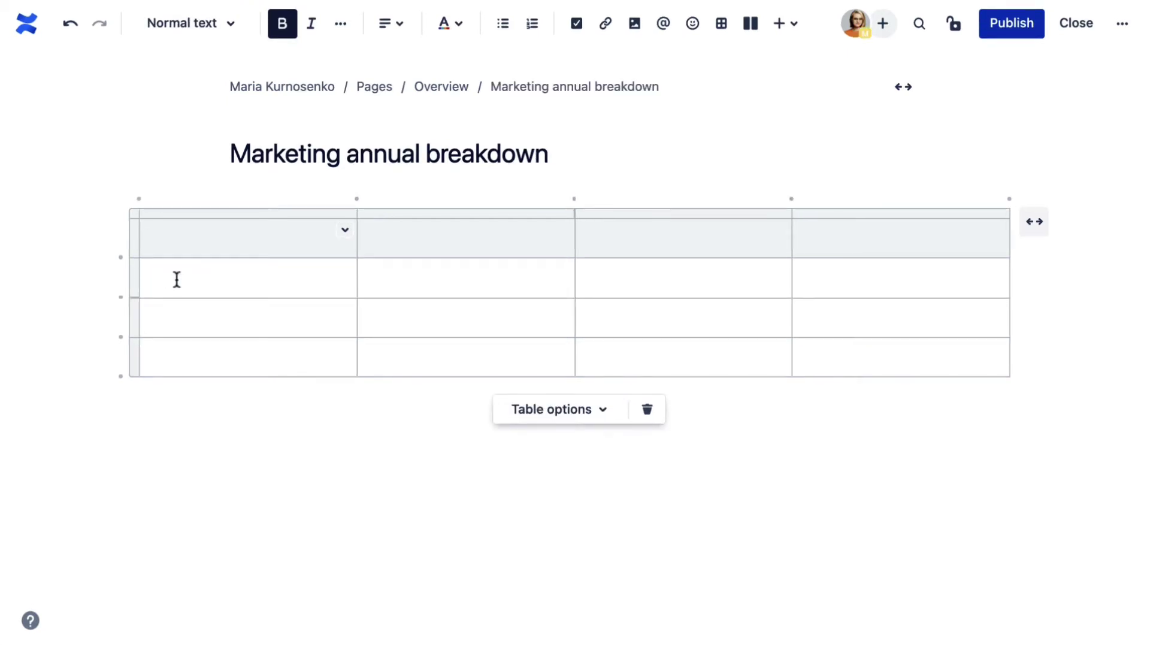
# Step: Give the header row a grey cell background instead of light blue
pyautogui.click(345, 230)
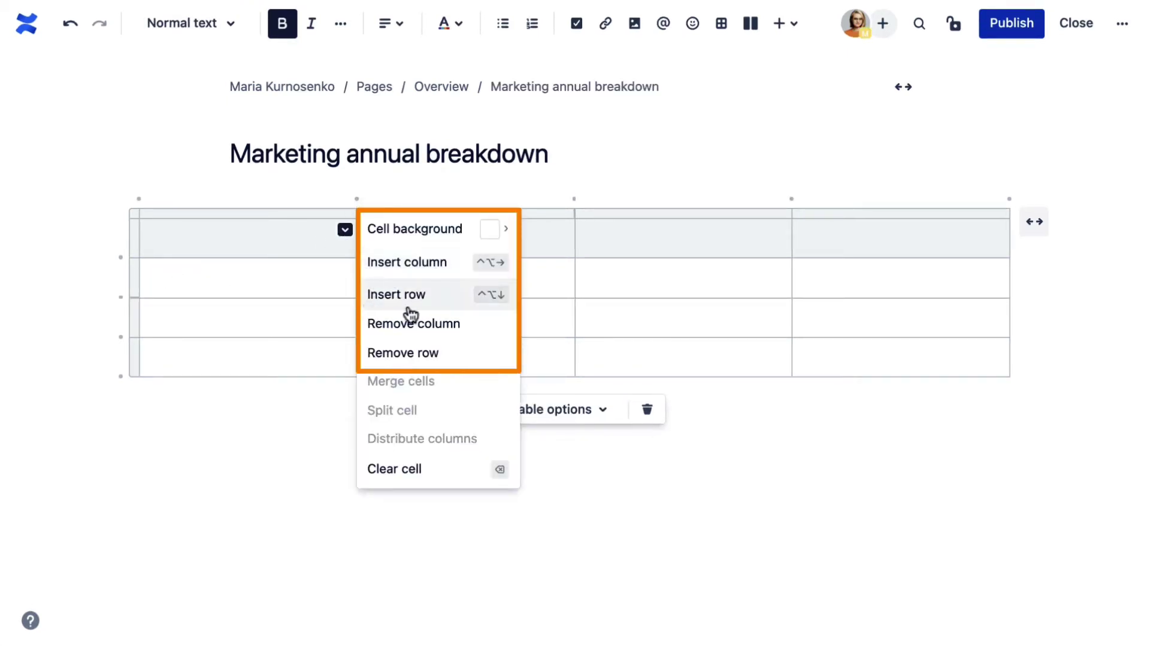
pyautogui.moveTo(497, 231)
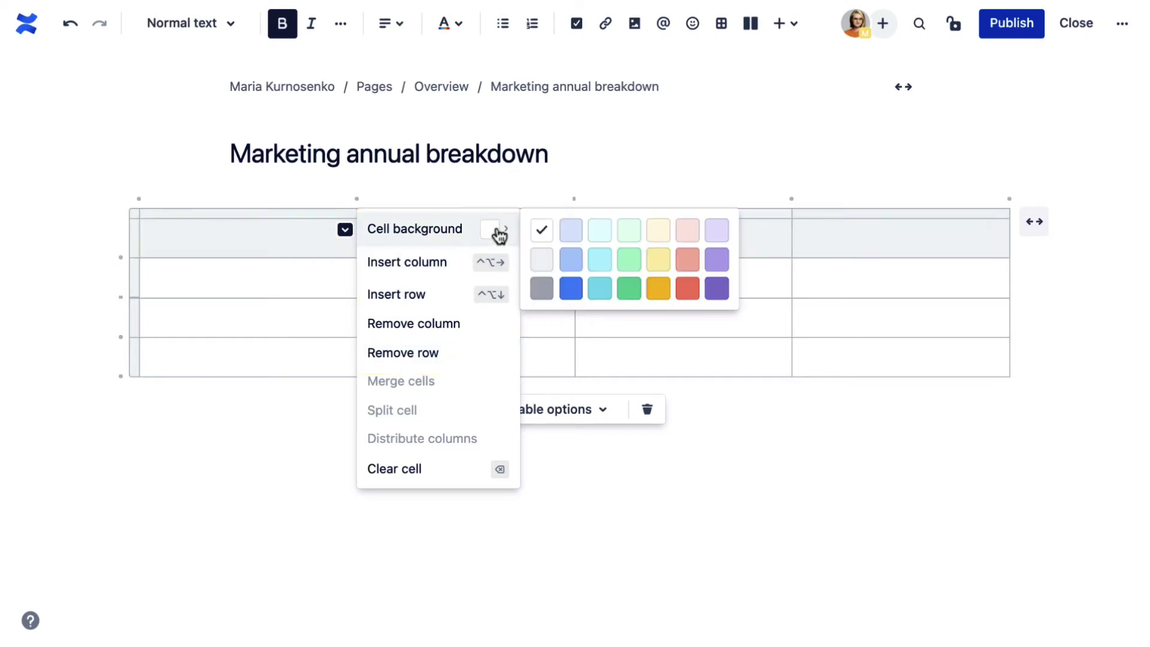
pyautogui.click(570, 230)
pyautogui.click(345, 230)
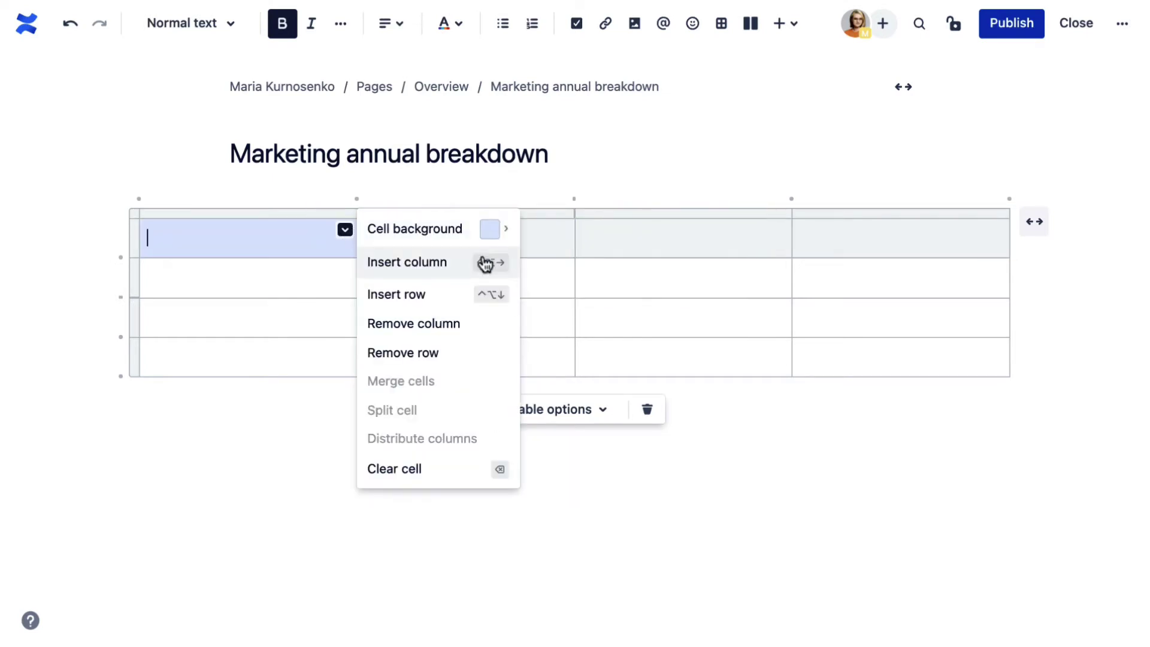
pyautogui.moveTo(455, 228)
pyautogui.click(543, 287)
# Step: Merge the first two cells of row 2, then split them apart again
pyautogui.click(183, 277)
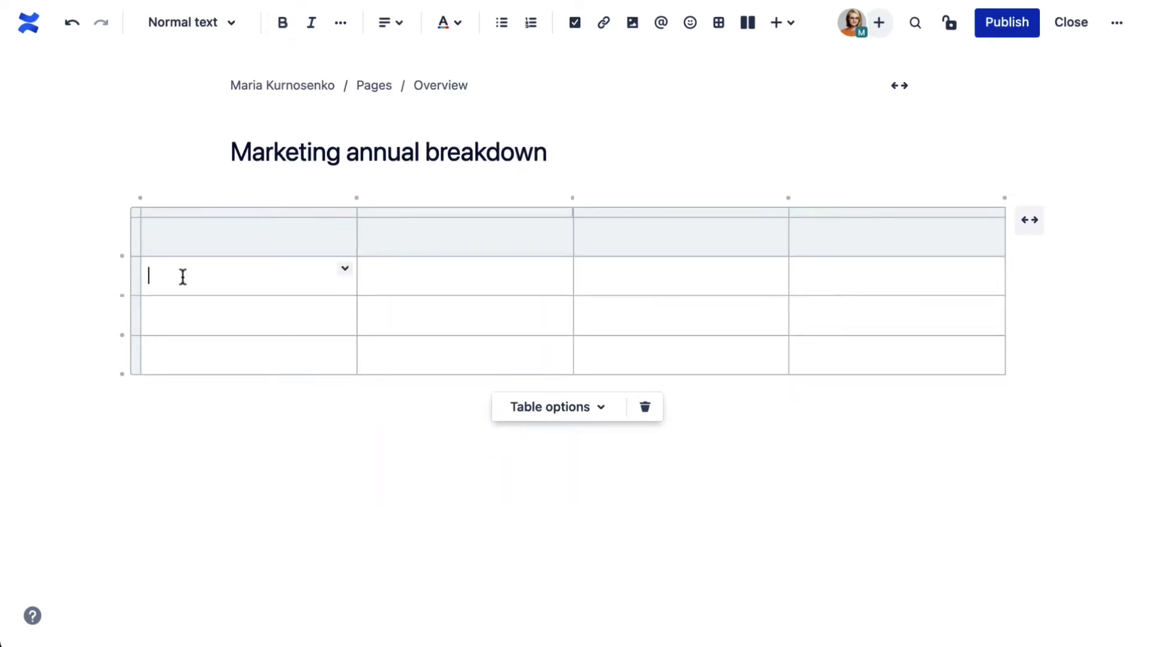
pyautogui.moveTo(183, 277); pyautogui.dragTo(559, 275)
pyautogui.click(559, 268)
pyautogui.click(620, 377)
pyautogui.click(560, 268)
pyautogui.click(619, 408)
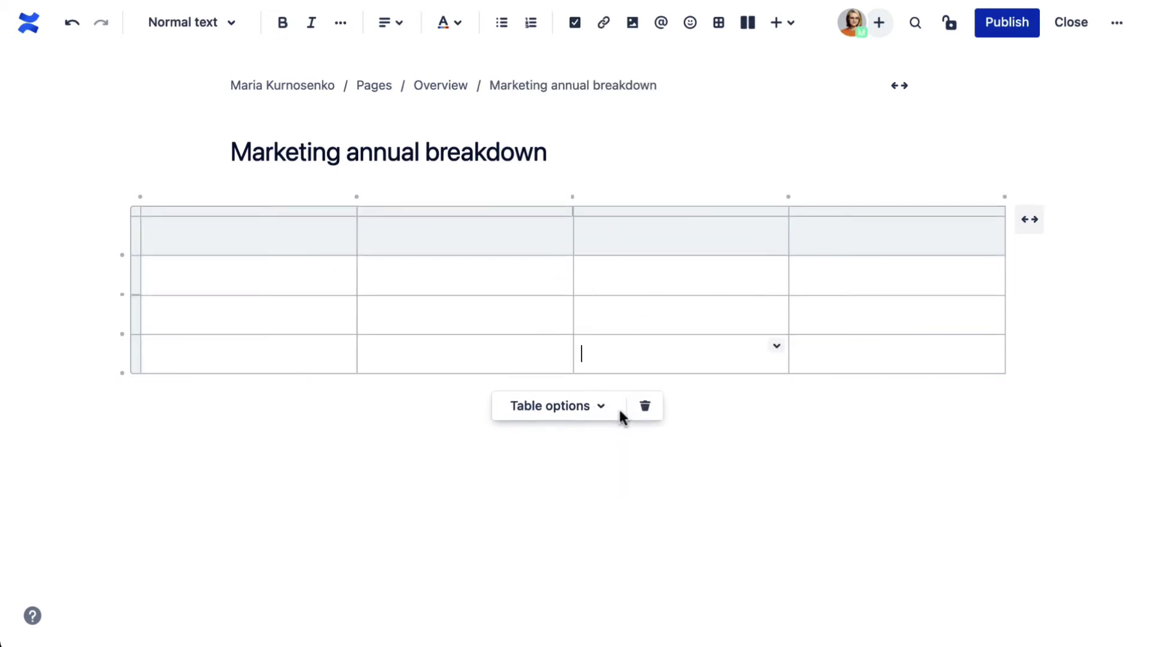
# Step: Drag the column borders to widen the first two columns and narrow the rest
pyautogui.moveTo(357, 237); pyautogui.dragTo(428, 236)
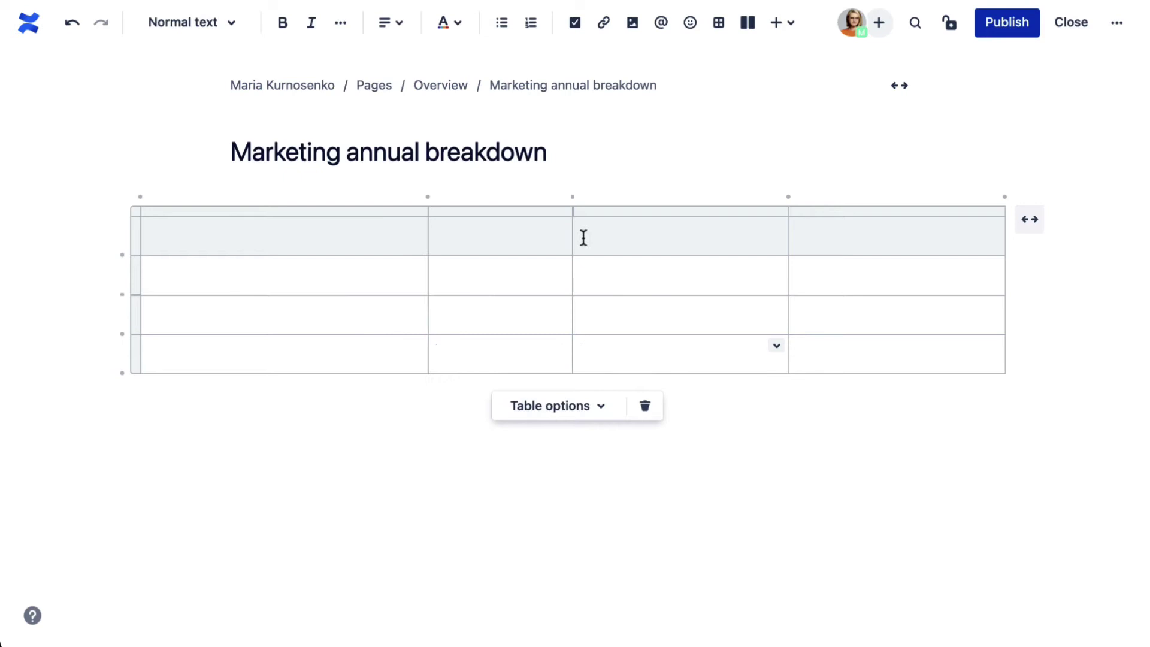
pyautogui.moveTo(573, 237); pyautogui.dragTo(659, 239)
pyautogui.moveTo(790, 239); pyautogui.dragTo(752, 240)
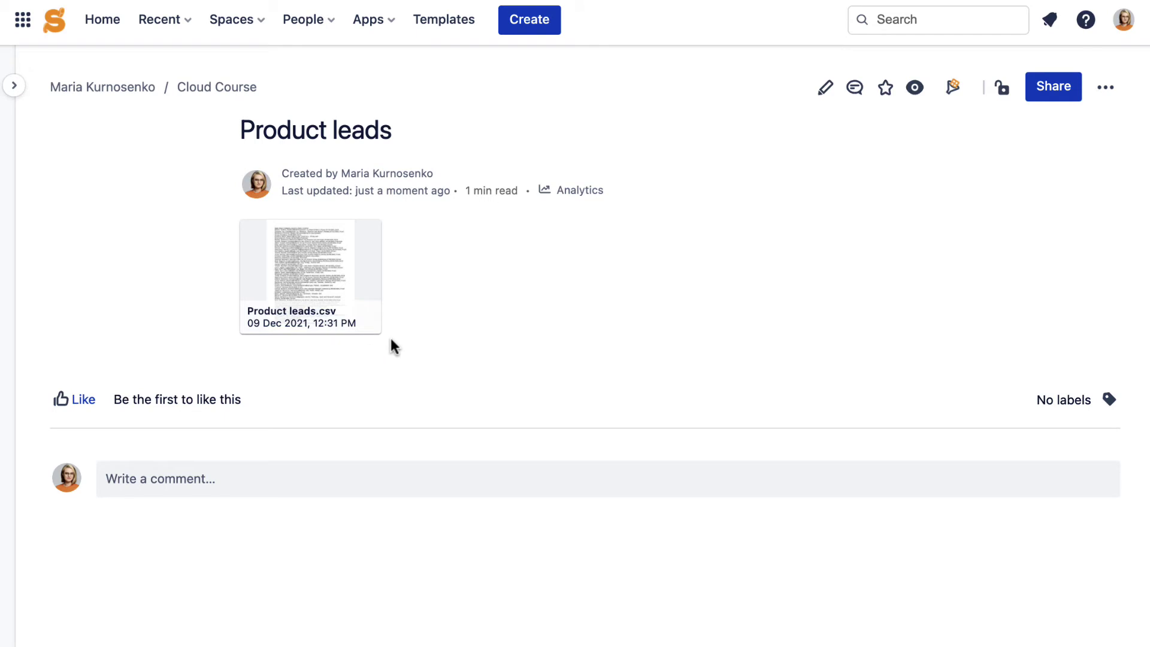
# Step: Edit the Product leads page and insert a Table from CSV macro above the attachment
pyautogui.click(823, 90)
pyautogui.moveTo(389, 174)
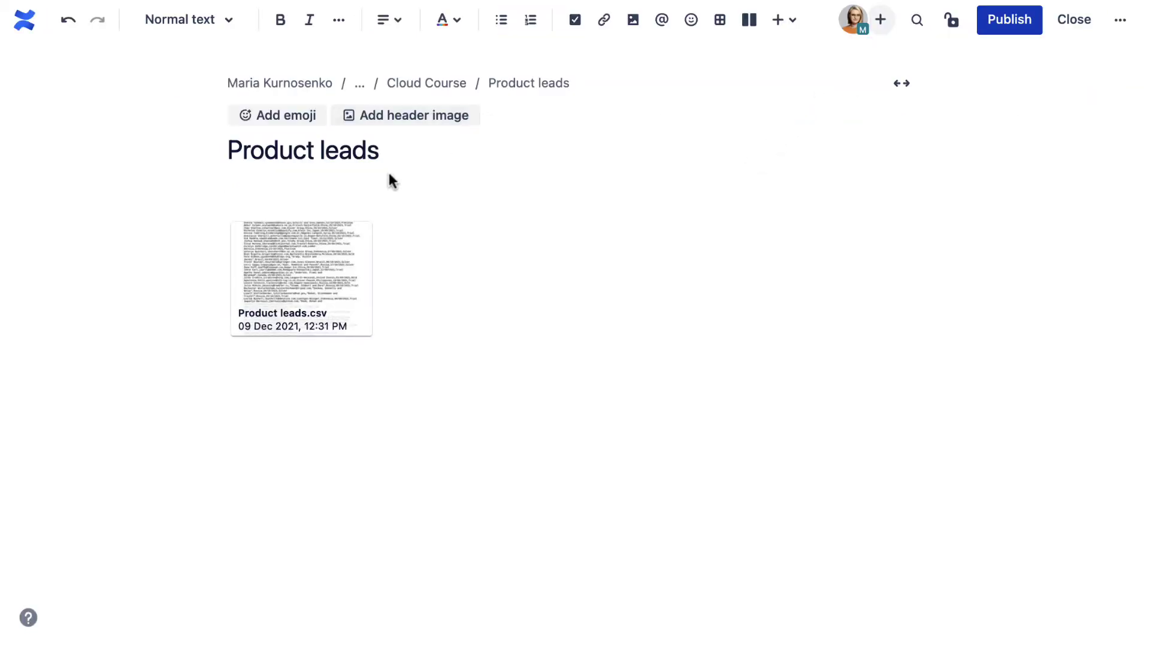
pyautogui.click(292, 197)
pyautogui.write('/table ')
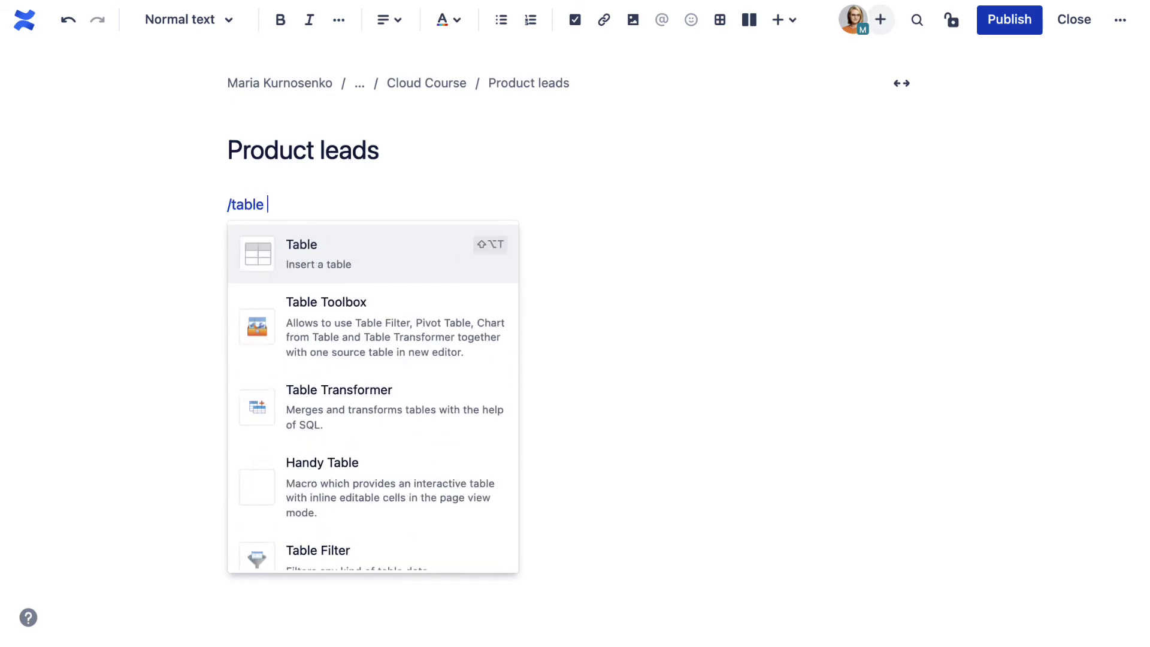
pyautogui.write('fro')
pyautogui.click(311, 249)
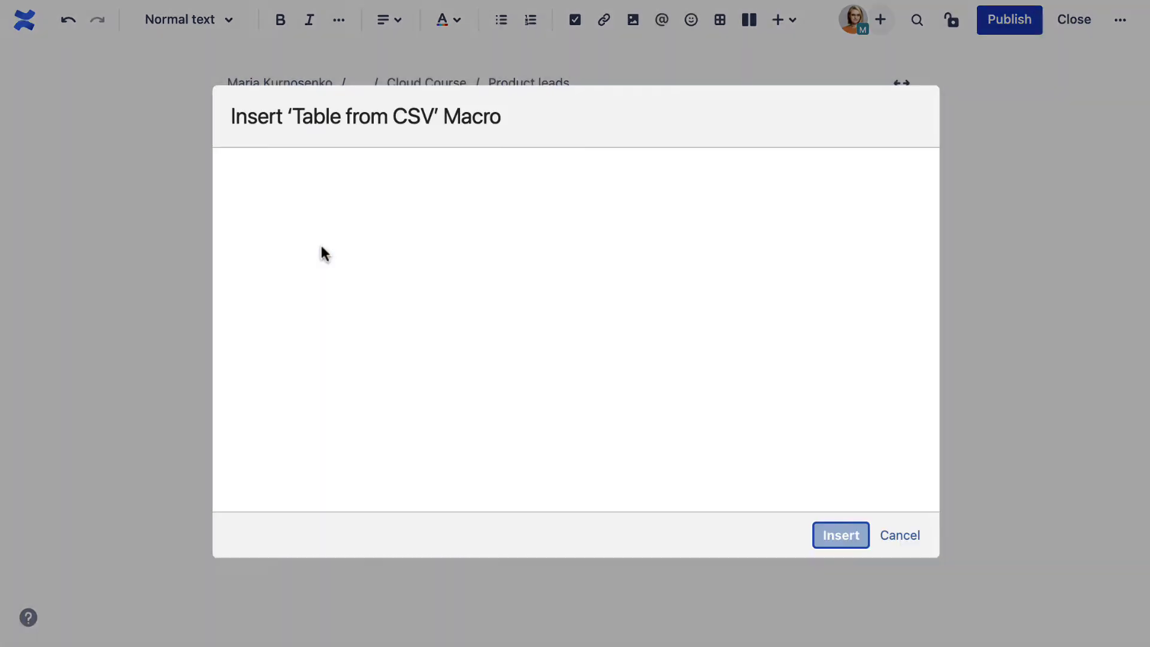
# Step: Use the Product leads.csv attachment as CSV source, refresh the preview and insert the table
pyautogui.click(387, 252)
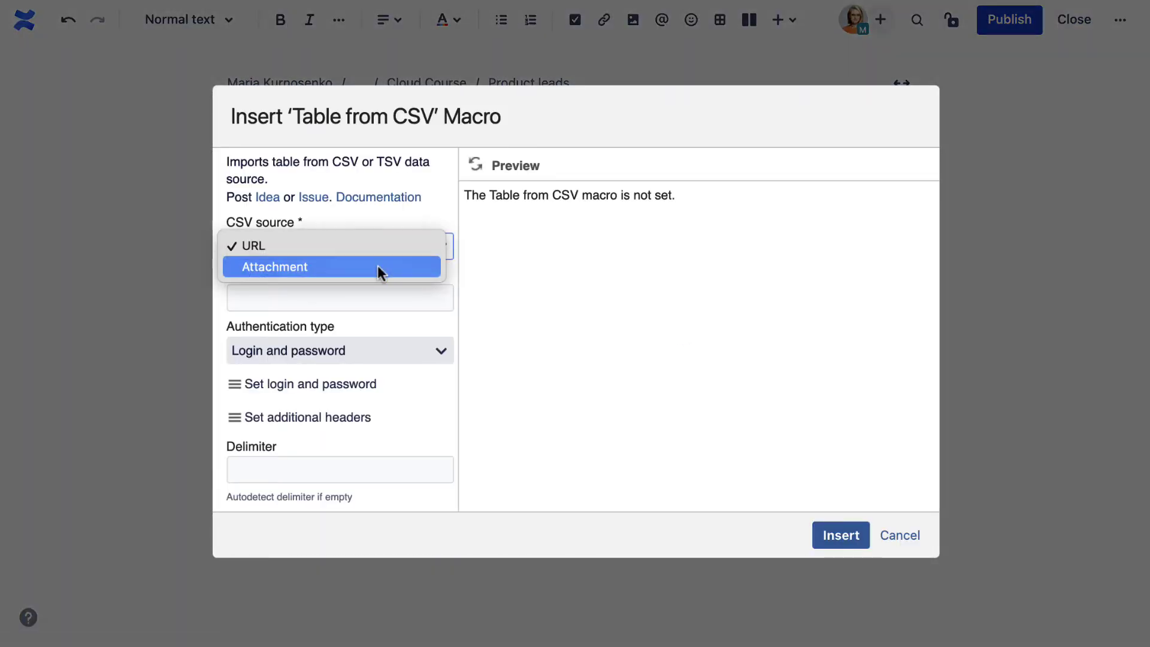
pyautogui.click(379, 268)
pyautogui.click(359, 296)
pyautogui.write('Product leads')
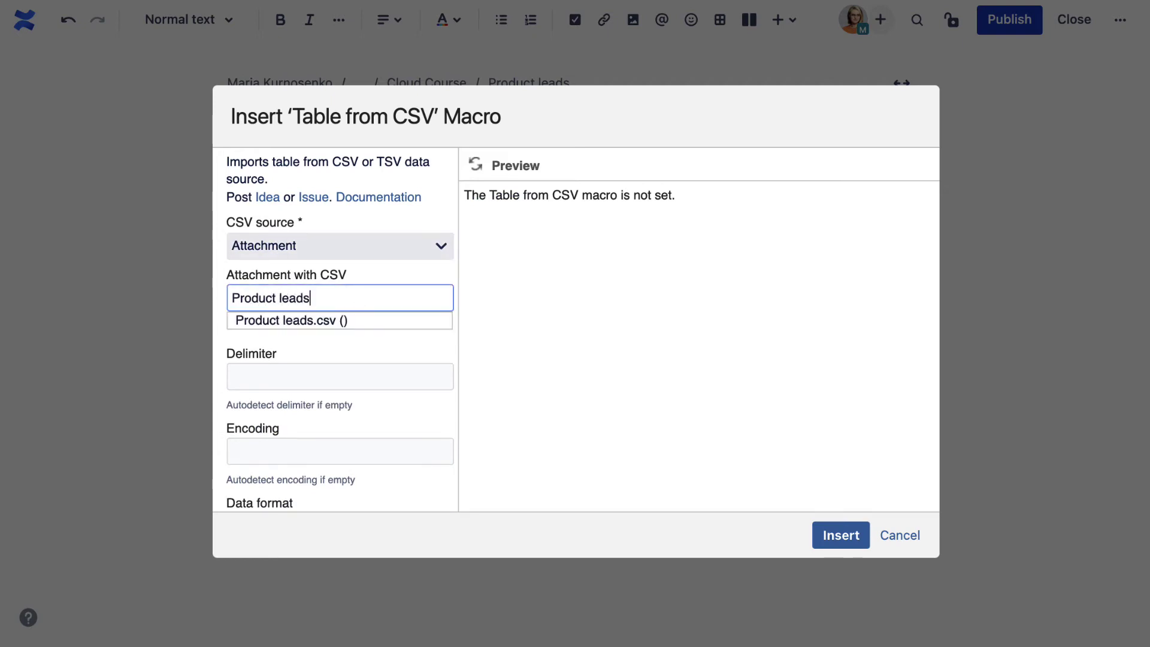
pyautogui.press('Down')
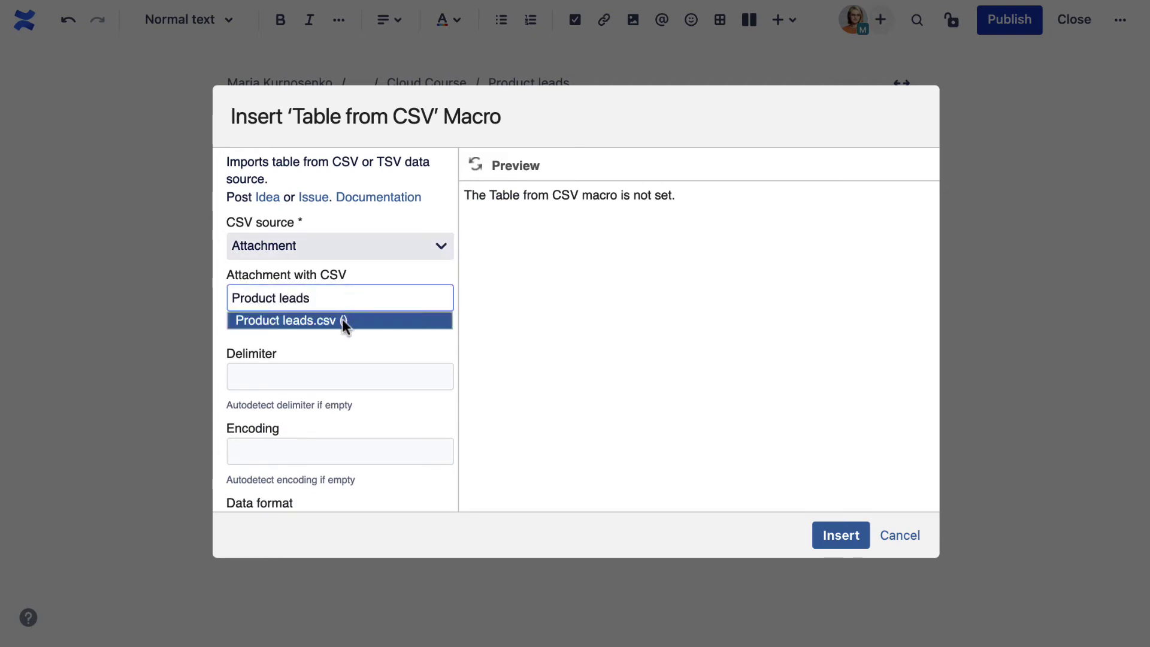
pyautogui.press('Return')
pyautogui.click(474, 164)
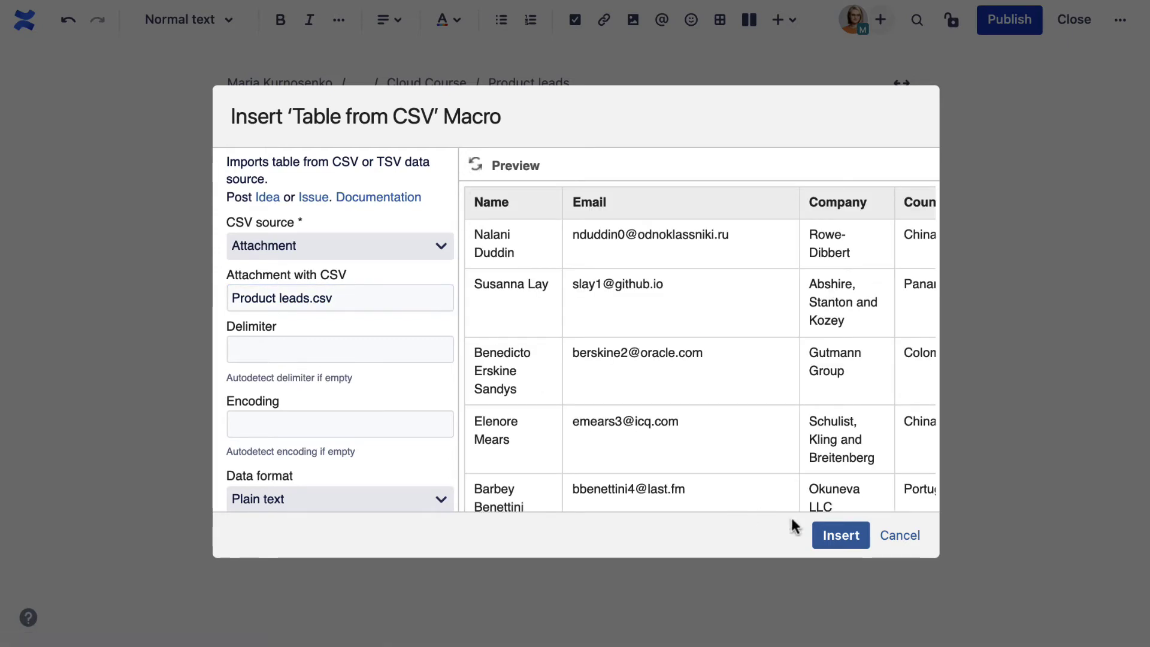
pyautogui.click(835, 533)
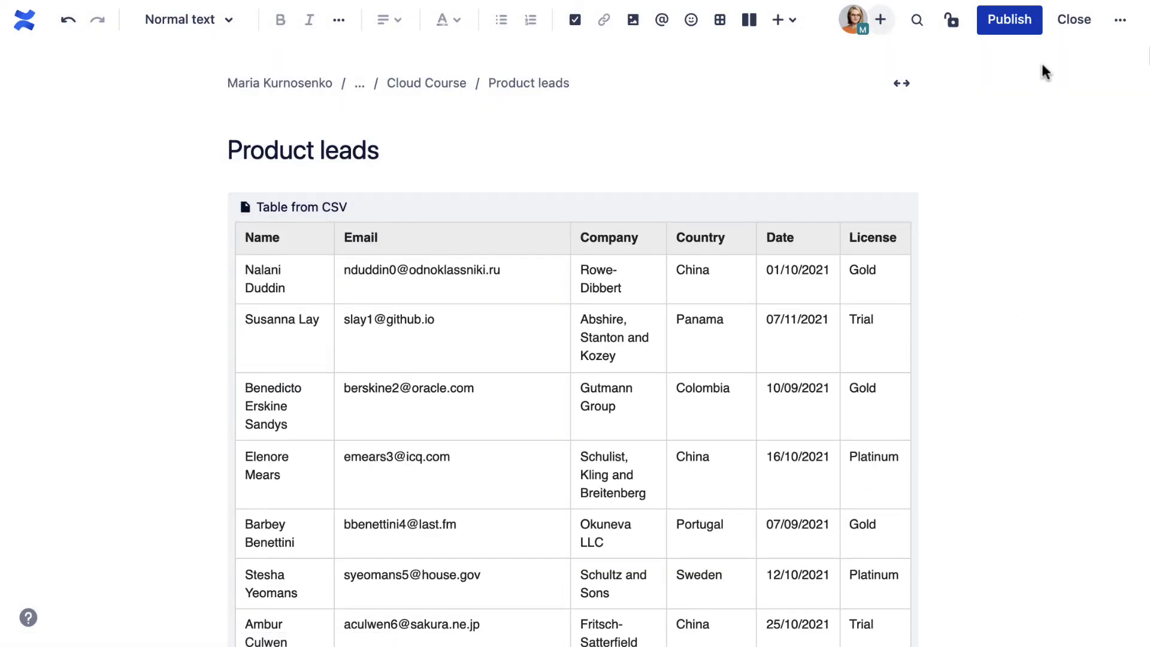
# Step: Publish the Product leads page, then copy the unresolved PATECH issue search link from Share
pyautogui.click(1020, 30)
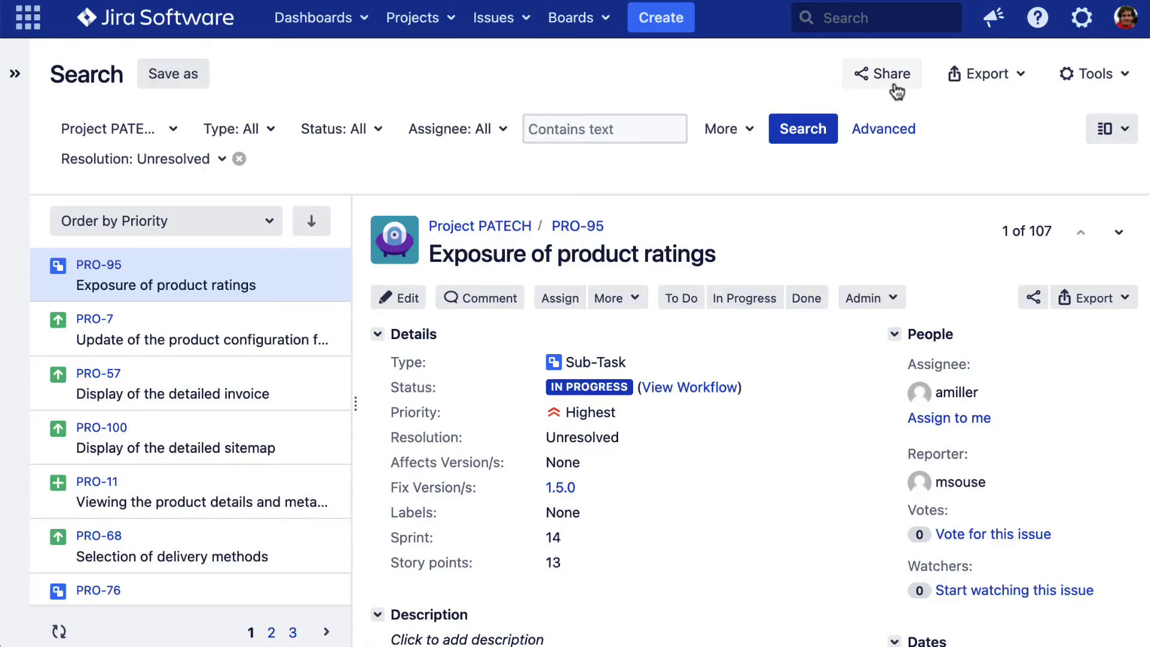
pyautogui.click(885, 73)
pyautogui.click(902, 162)
pyautogui.rightClick(900, 163)
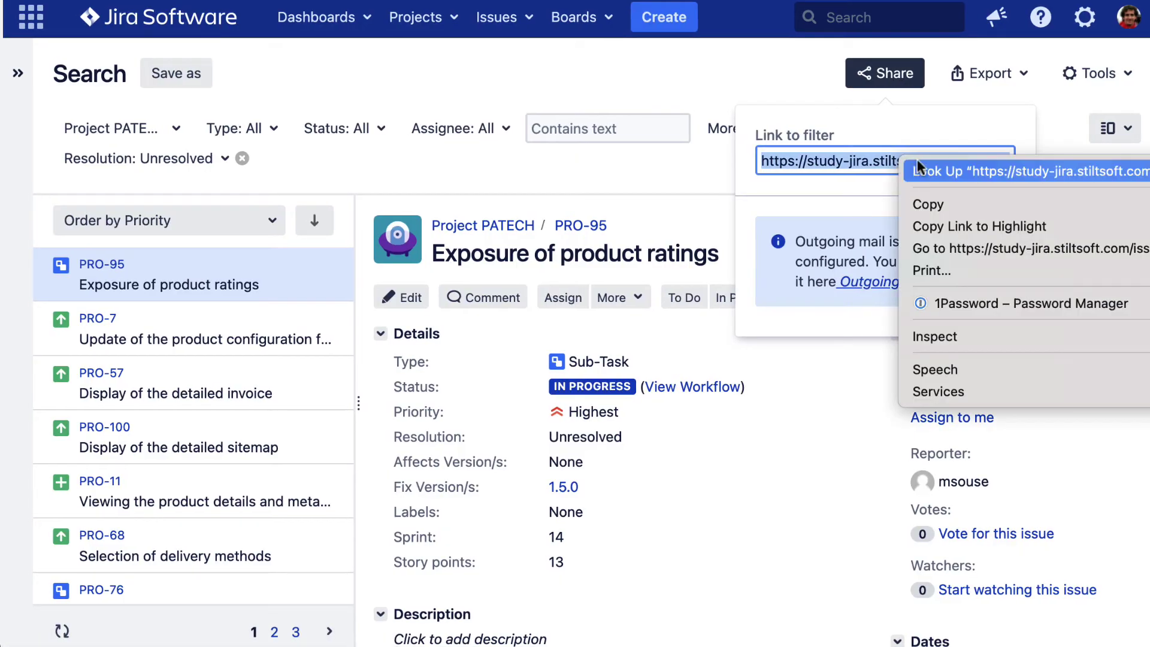
pyautogui.click(956, 204)
pyautogui.click(869, 380)
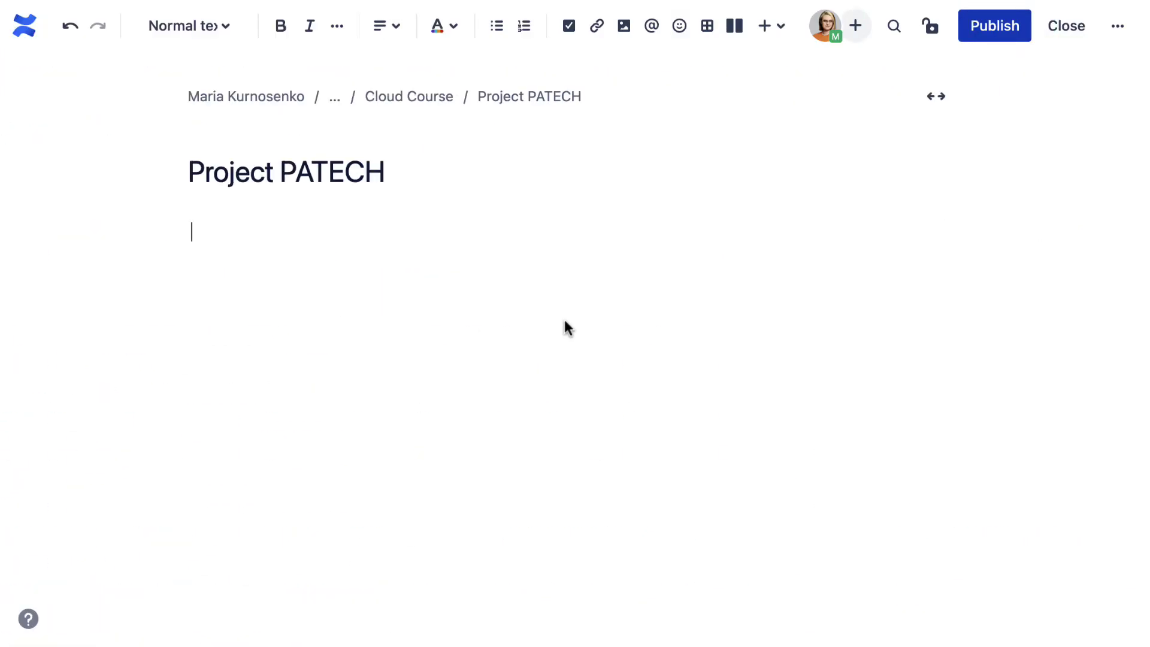
# Step: Insert a Jira issues macro on the study-jira server with the pasted unresolved PRO query
pyautogui.write('/jira')
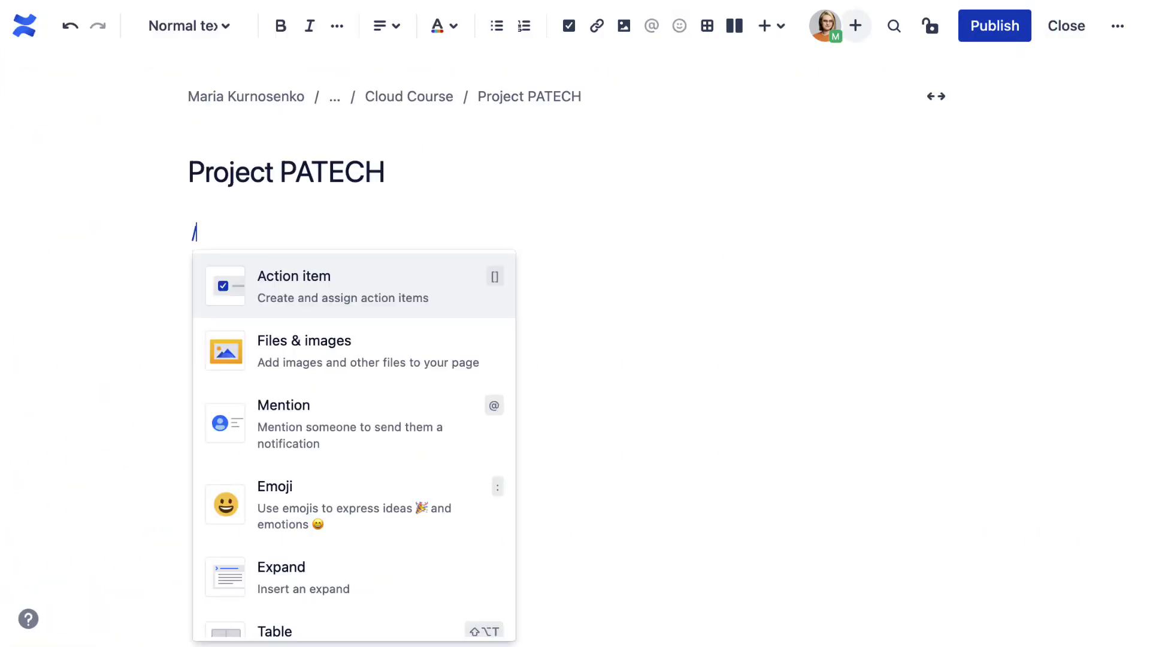
pyautogui.click(422, 320)
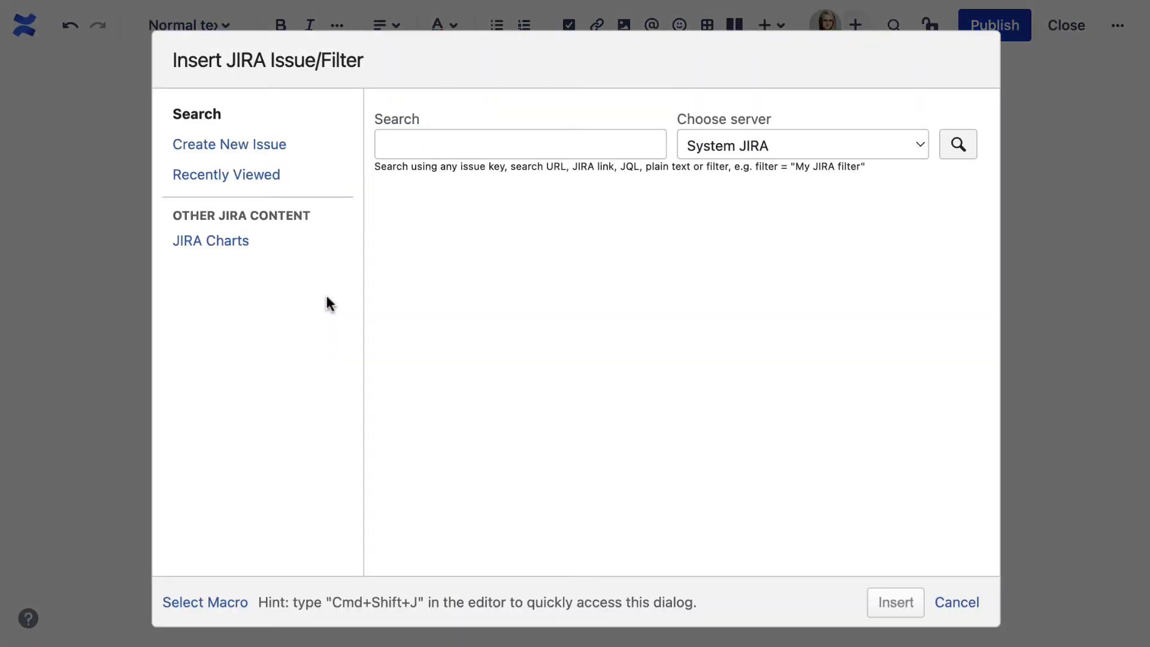
pyautogui.click(895, 154)
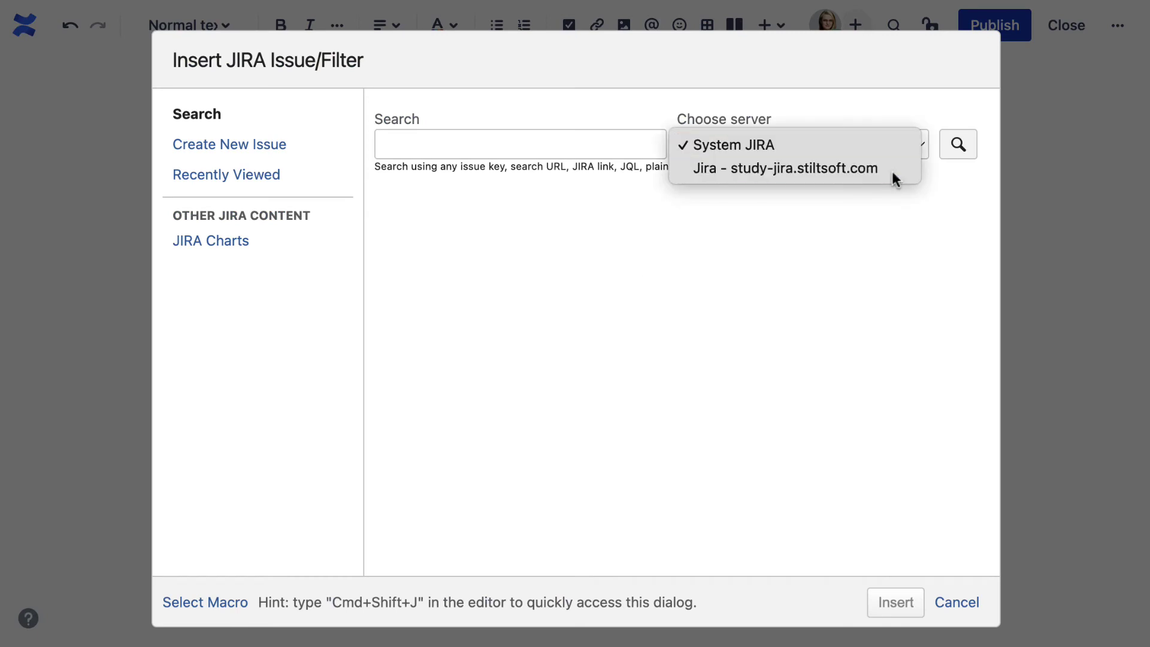
pyautogui.click(894, 171)
pyautogui.click(506, 156)
pyautogui.press('super+v')
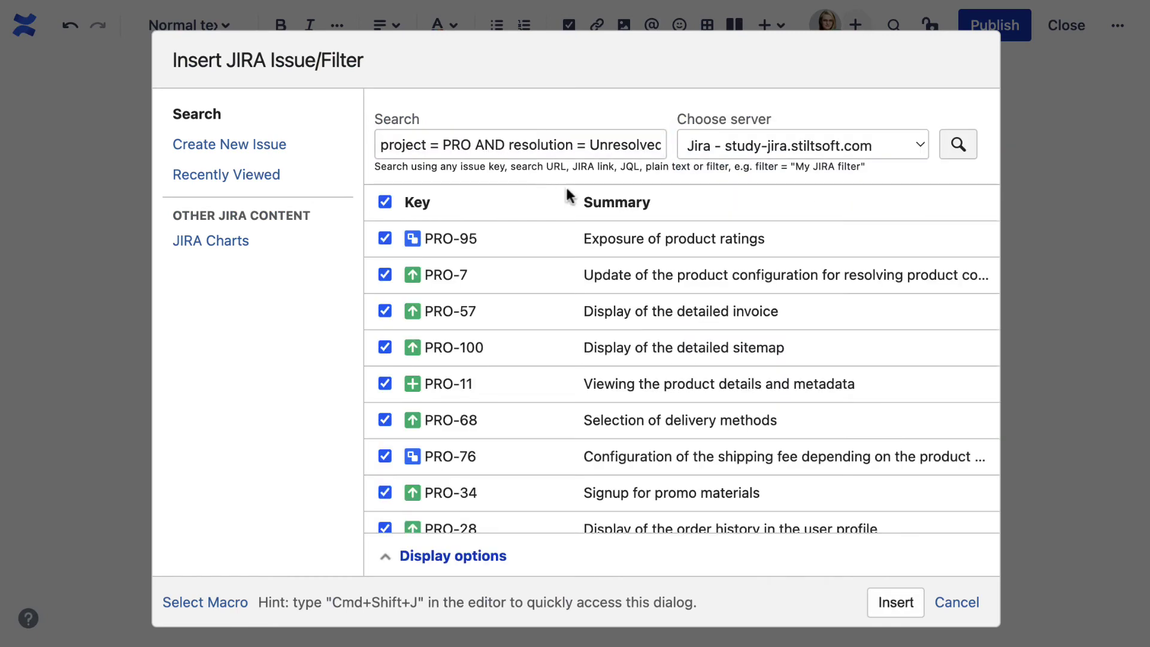
# Step: Set Maximum issues to 50 in the display options and insert the table
pyautogui.click(501, 555)
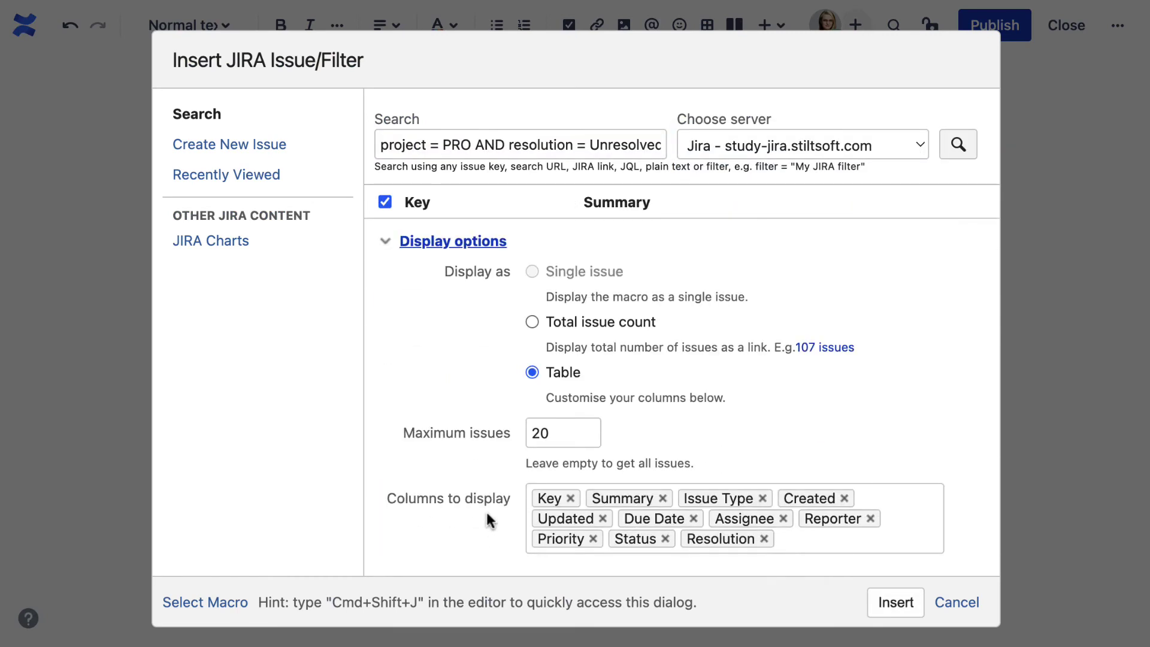
pyautogui.doubleClick(558, 441)
pyautogui.write('50')
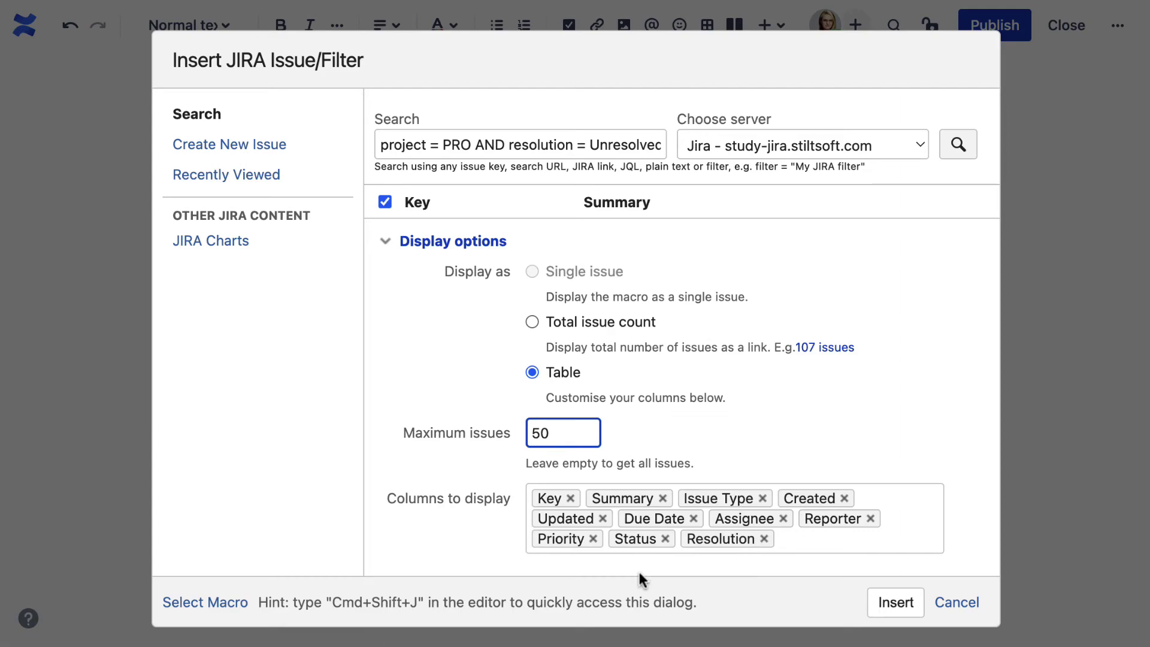
pyautogui.click(895, 602)
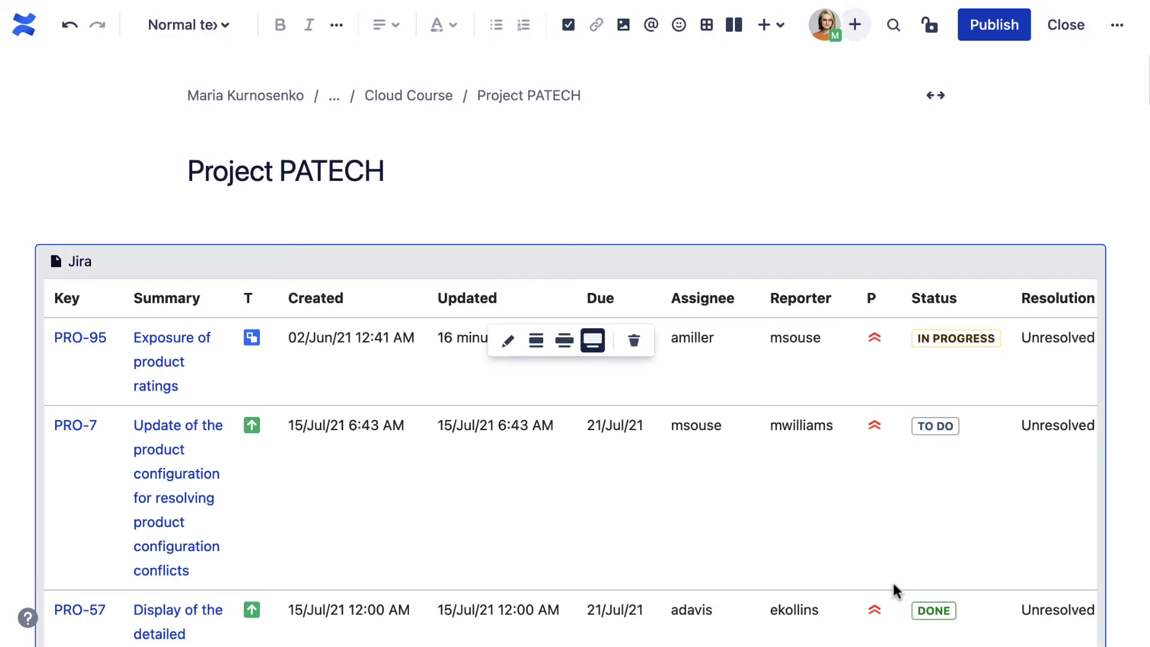
# Step: Publish Project PATECH, then insert a Table Spreadsheet and select the A1:J15 block
pyautogui.click(995, 27)
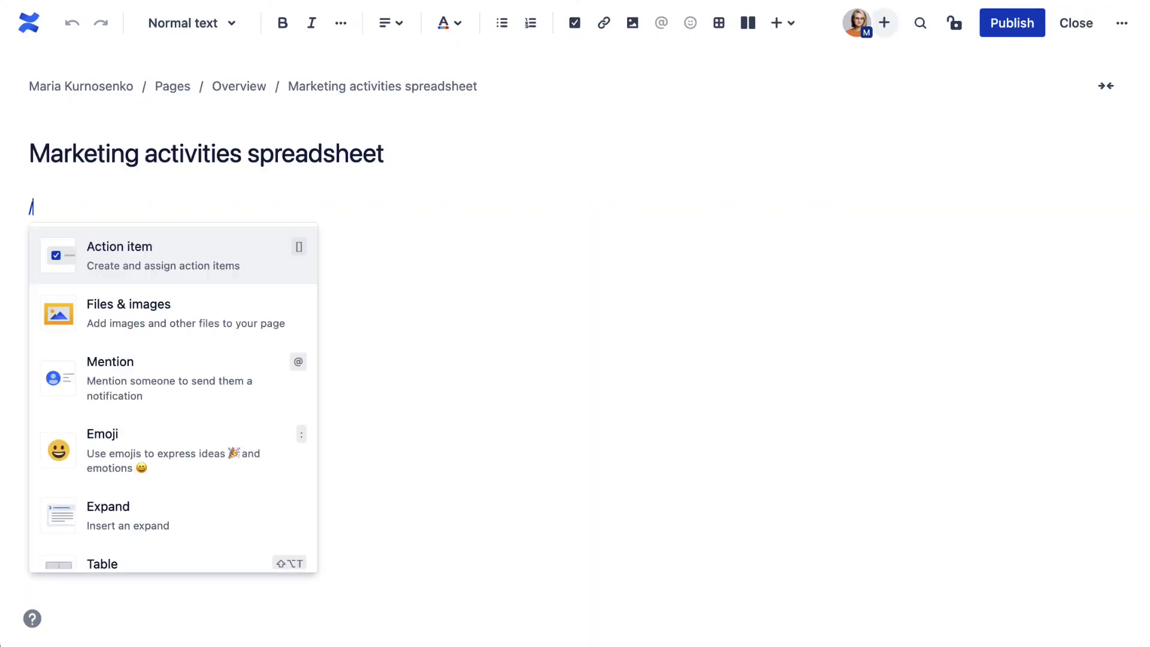
pyautogui.write('table spre')
pyautogui.press('Return')
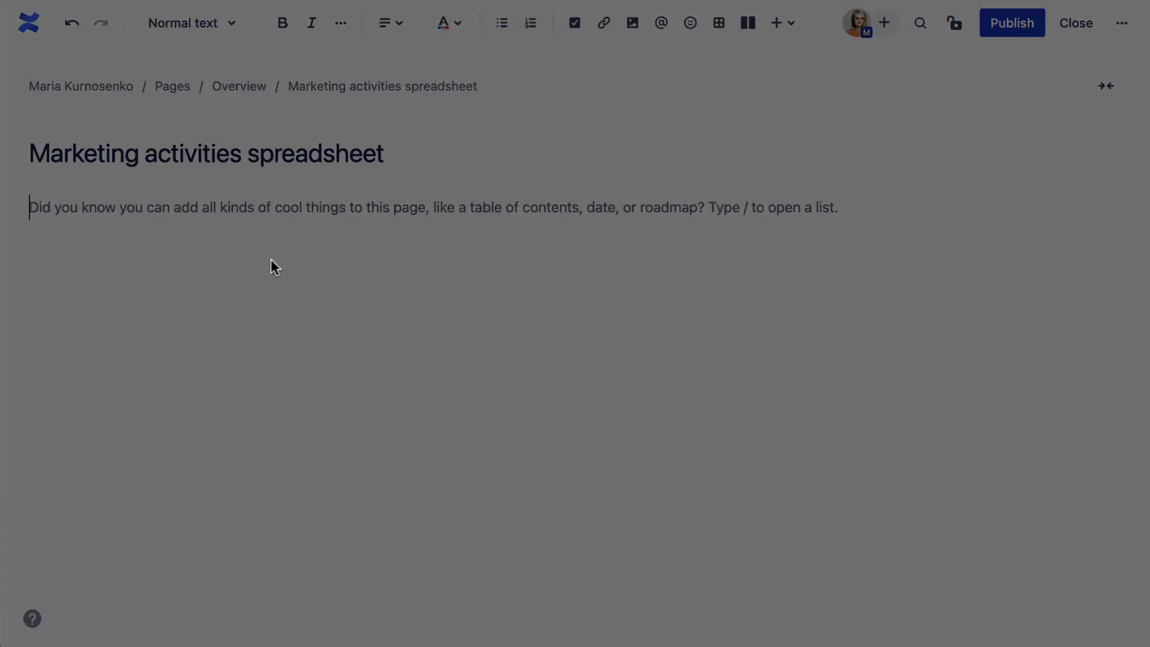
pyautogui.moveTo(75, 137); pyautogui.dragTo(656, 389)
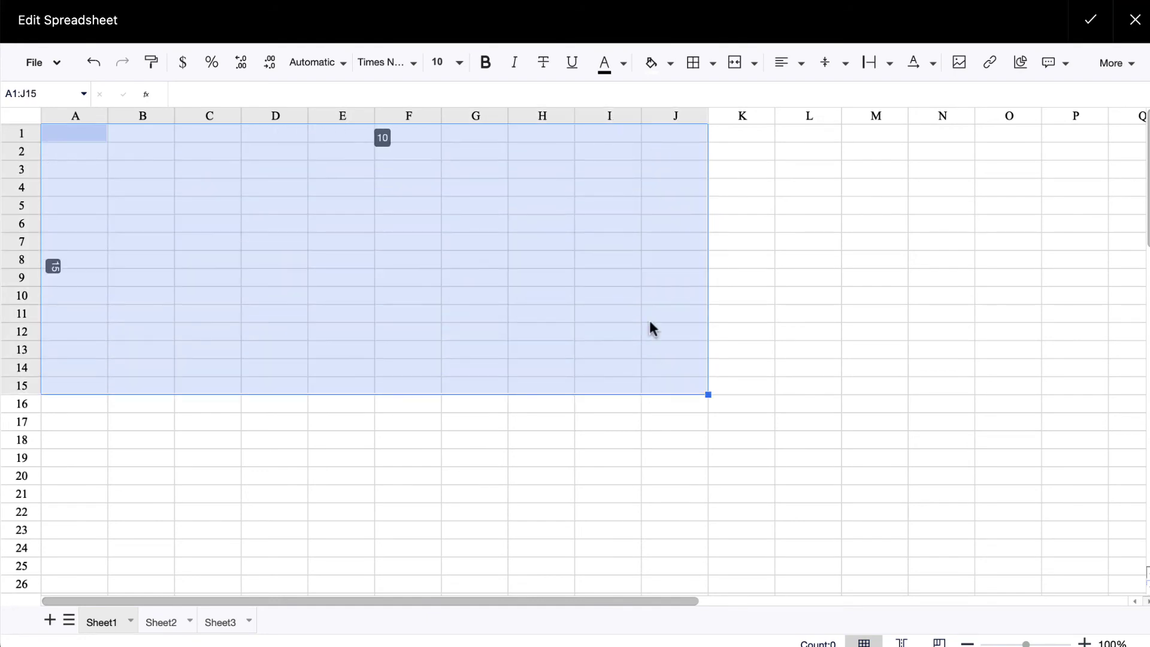
# Step: Apply all borders to A1:J15 and fill the header row A1:J1 bright green
pyautogui.click(693, 62)
pyautogui.click(807, 222)
pyautogui.moveTo(82, 139); pyautogui.dragTo(673, 131)
pyautogui.click(671, 64)
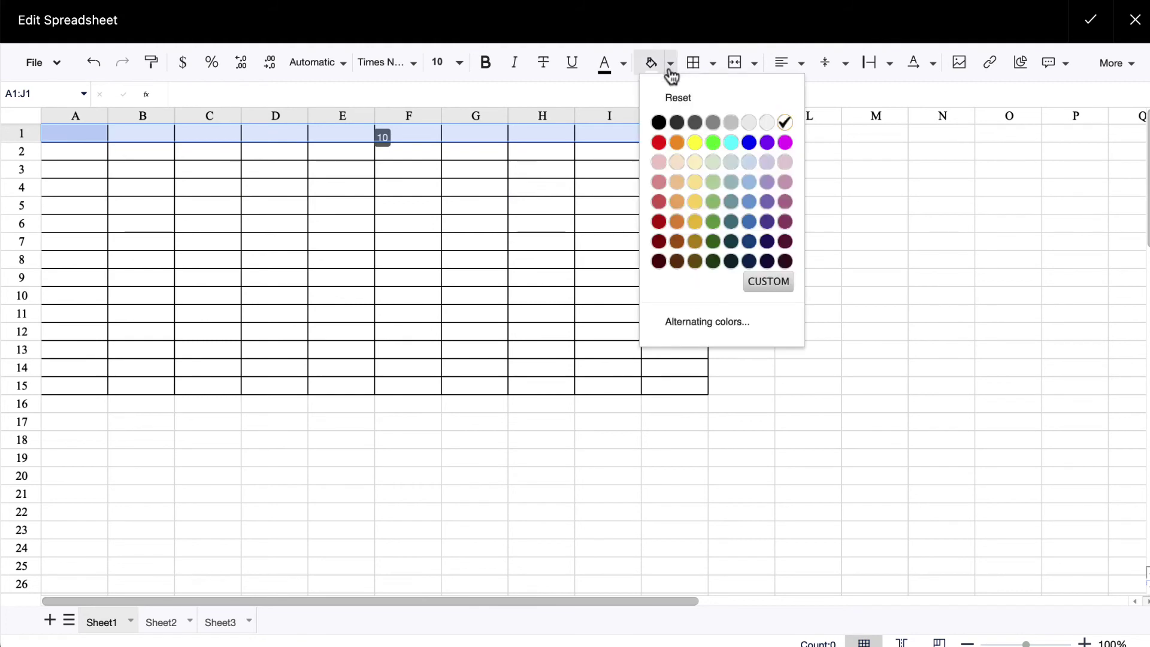
pyautogui.click(712, 142)
# Step: Enter the Activity and Type headers in A1 and B1 and widen column A
pyautogui.click(80, 156)
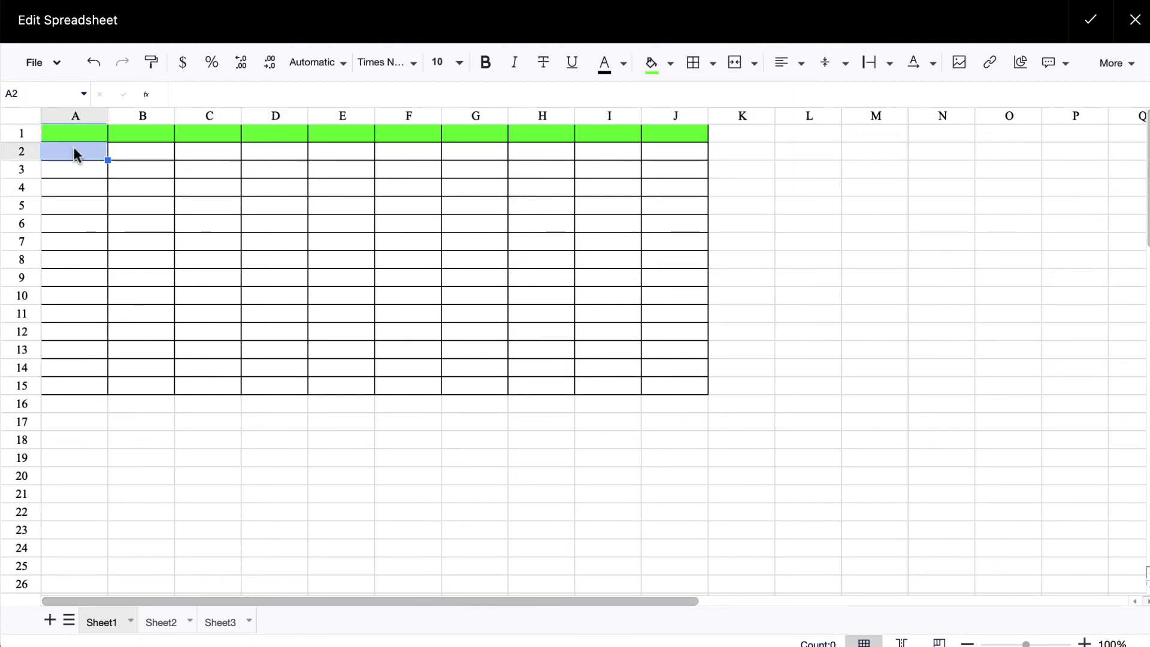
pyautogui.click(73, 137)
pyautogui.write('Activity')
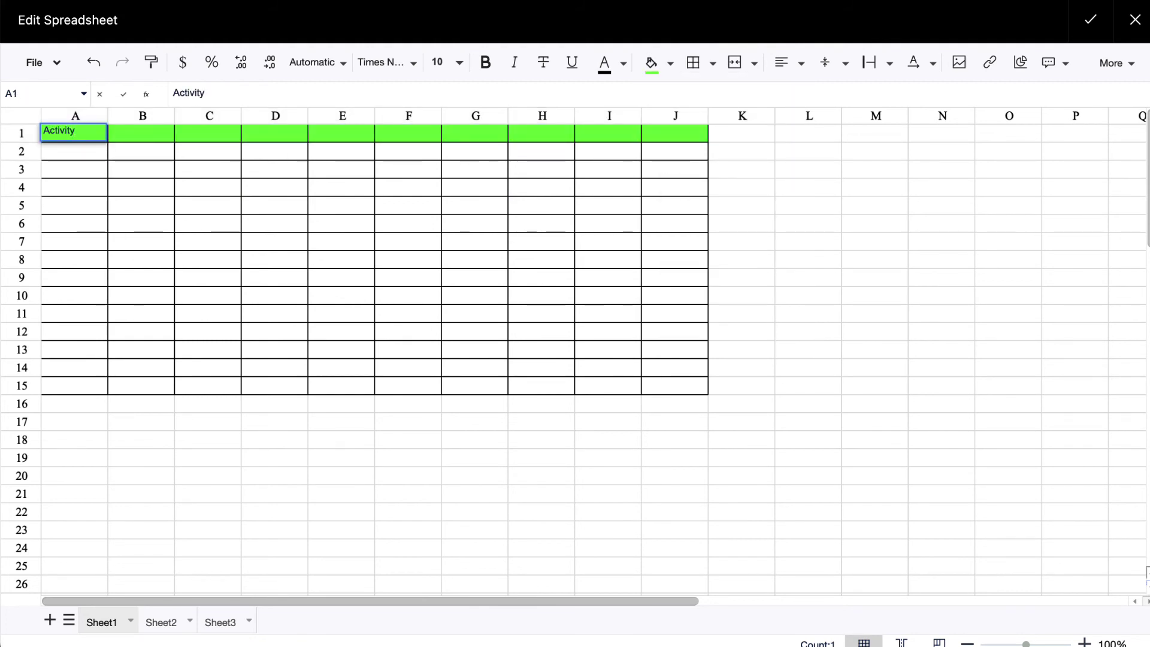
pyautogui.press('Return')
pyautogui.click(141, 133)
pyautogui.write('T')
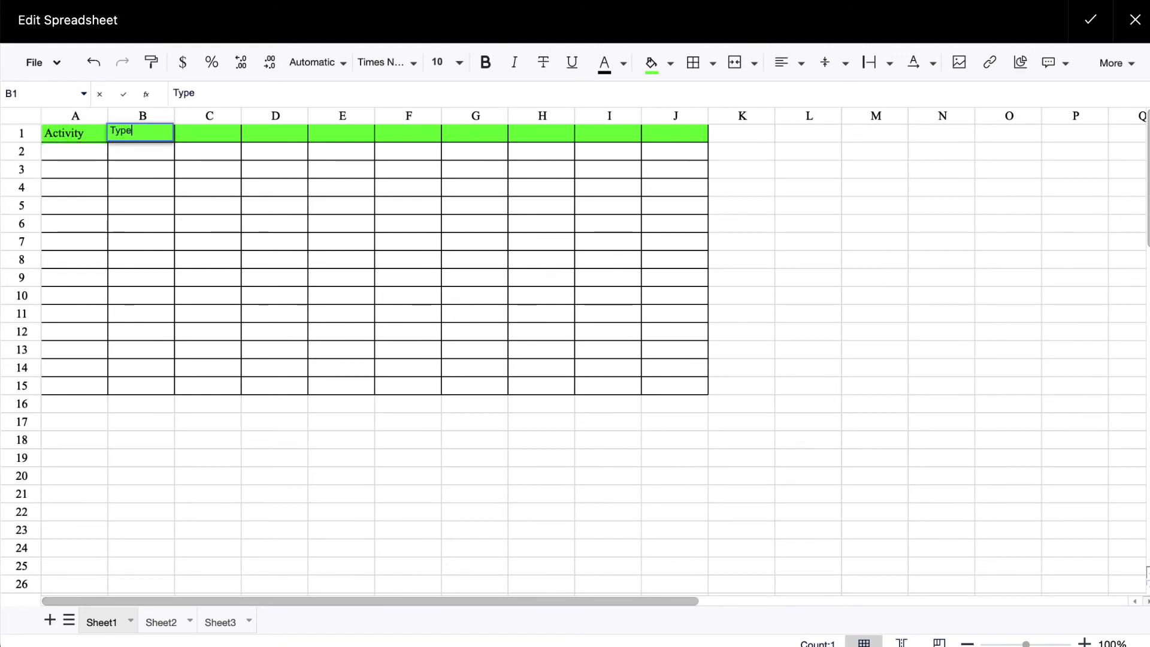
pyautogui.write('ype')
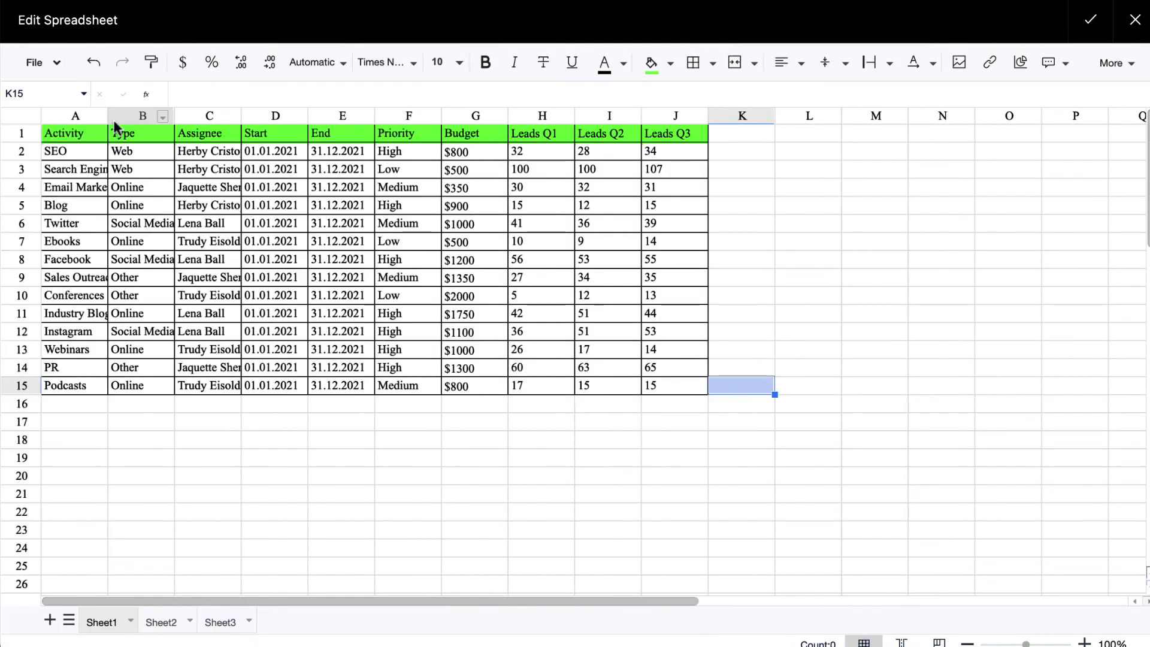
pyautogui.moveTo(110, 115); pyautogui.dragTo(416, 118)
pyautogui.moveTo(107, 135); pyautogui.dragTo(831, 134)
# Step: Bold the header row and centre the dates in D2:E15 horizontally and vertically
pyautogui.click(486, 64)
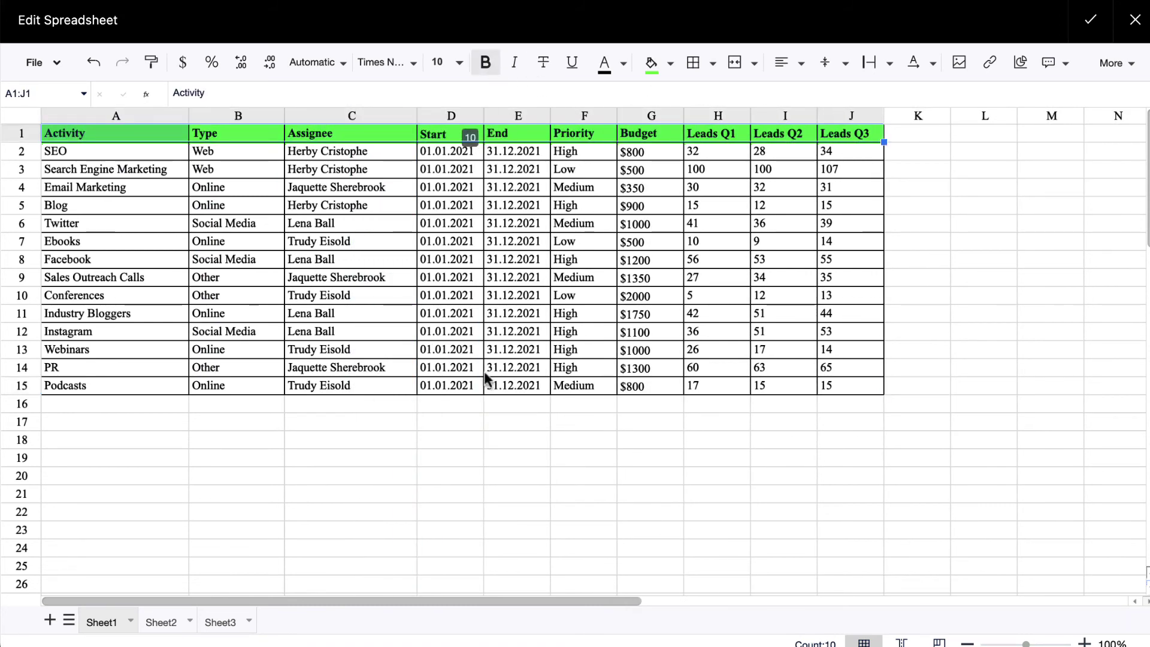
pyautogui.click(551, 423)
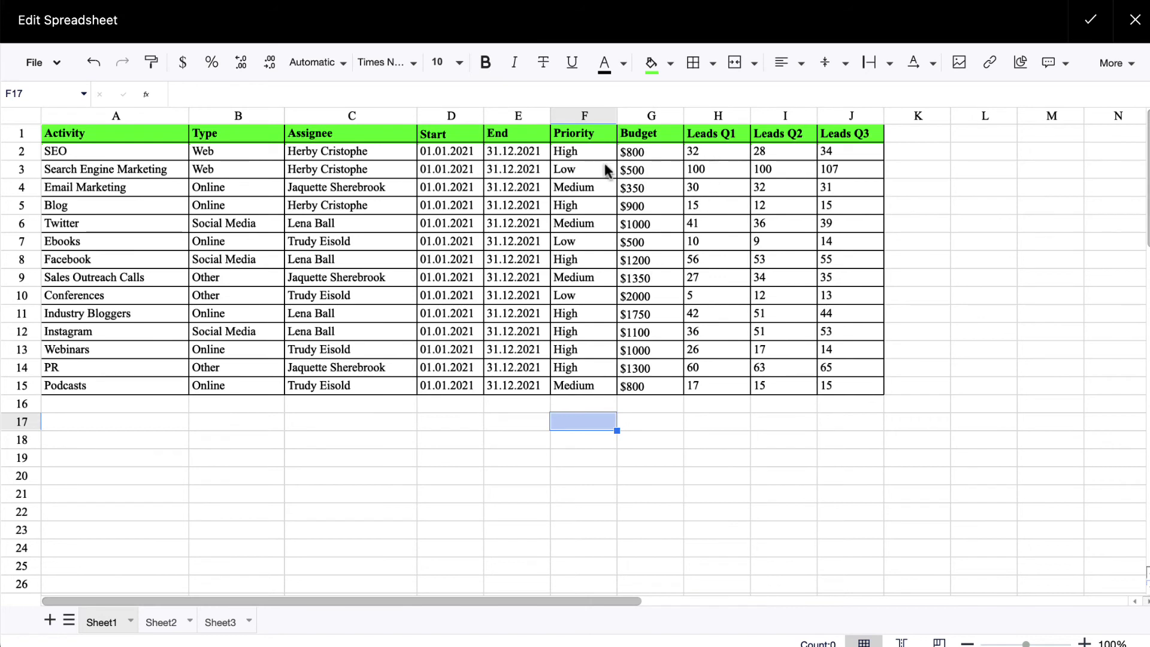
pyautogui.moveTo(437, 155); pyautogui.dragTo(530, 389)
pyautogui.click(801, 63)
pyautogui.click(880, 116)
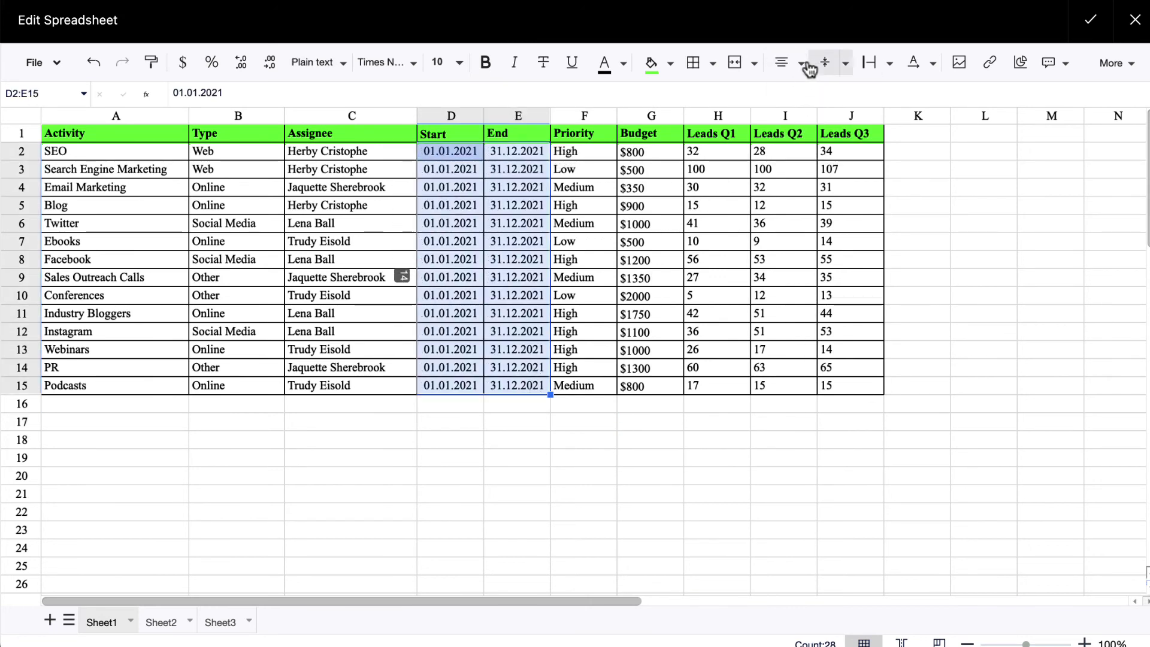
pyautogui.click(845, 62)
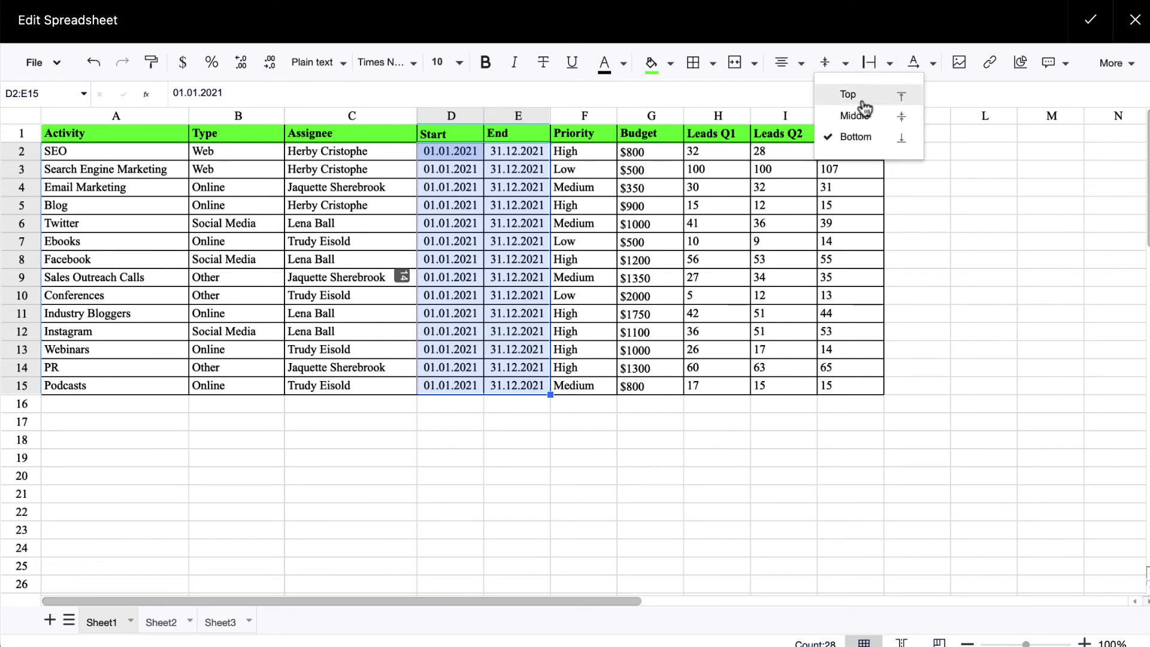
pyautogui.click(861, 113)
pyautogui.click(835, 204)
# Step: Colour-scale leads H2:J15 green to red, then select row 1 to freeze it
pyautogui.moveTo(699, 150); pyautogui.dragTo(854, 385)
pyautogui.click(1131, 65)
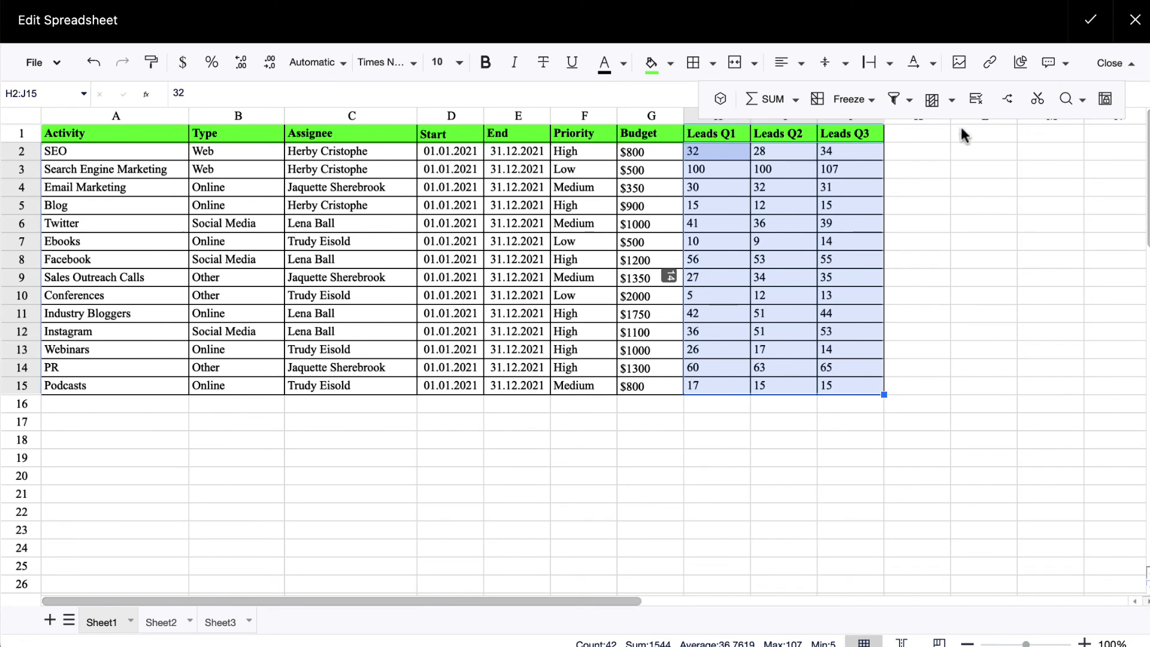
pyautogui.click(951, 102)
pyautogui.moveTo(998, 203)
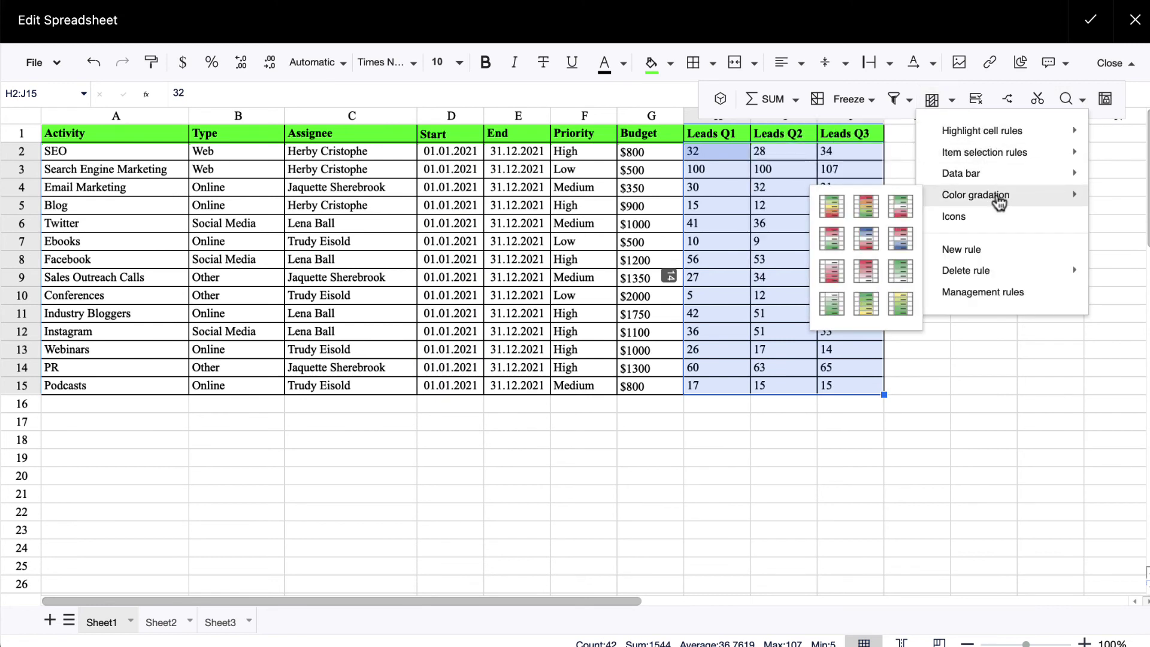
pyautogui.click(901, 204)
pyautogui.click(916, 241)
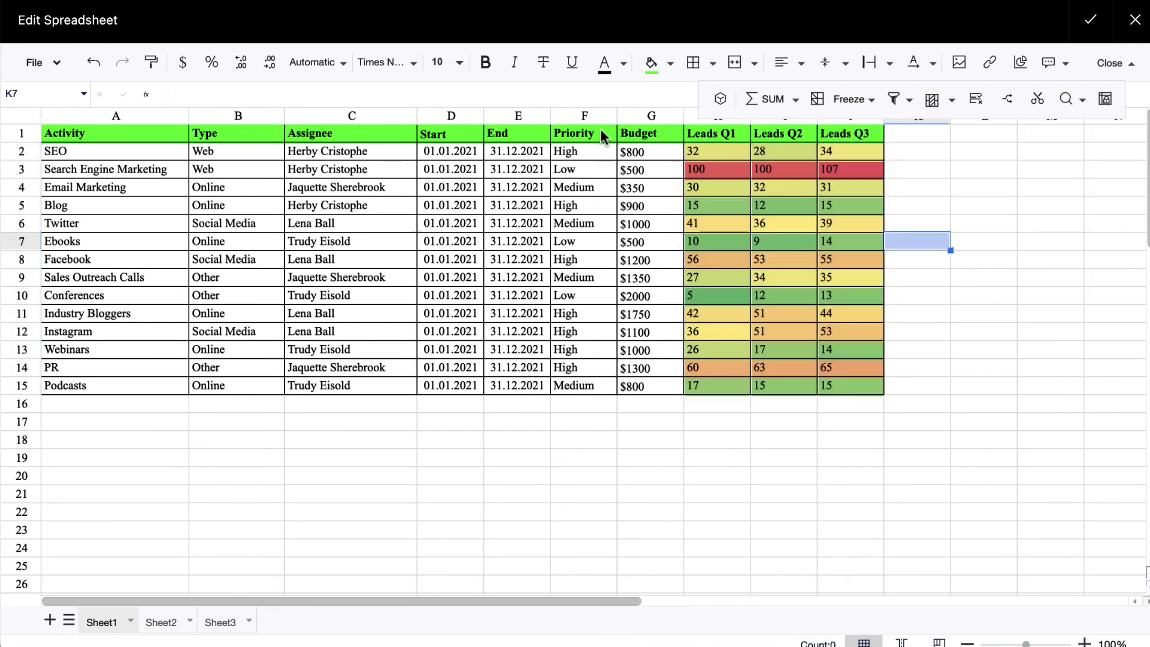
pyautogui.click(137, 142)
pyautogui.moveTo(138, 142); pyautogui.dragTo(829, 133)
pyautogui.click(870, 99)
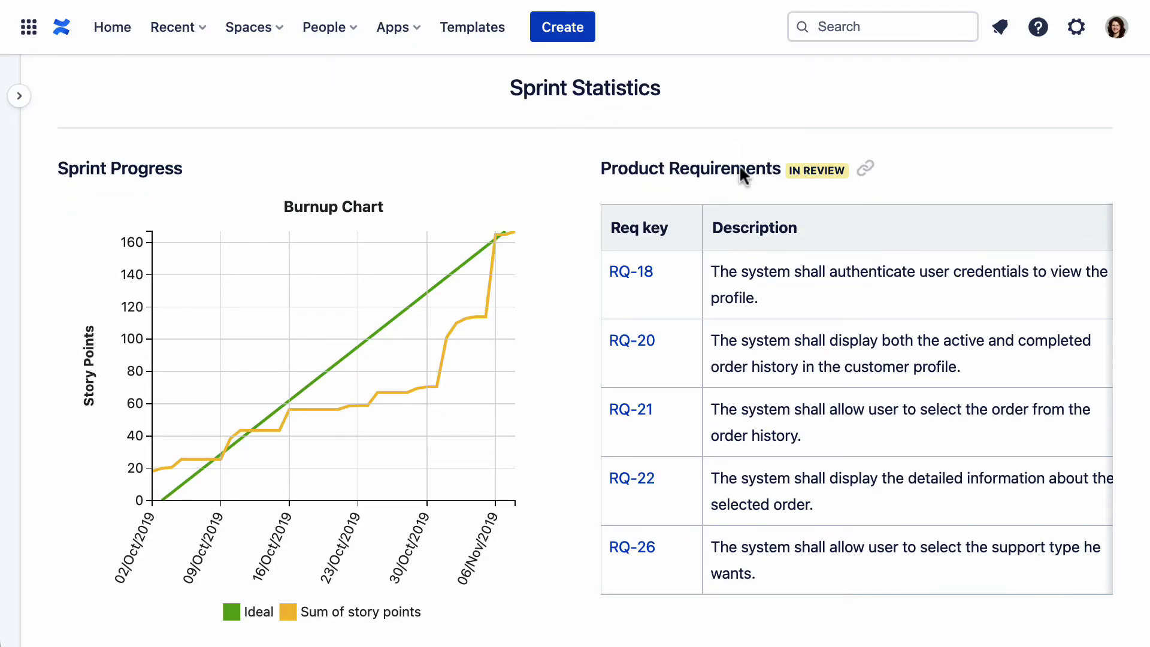
# Step: Scroll down the dashboard from the Sprint Progress burnup chart to the Assignee Statistics section
pyautogui.scroll(-10, 891, 630)
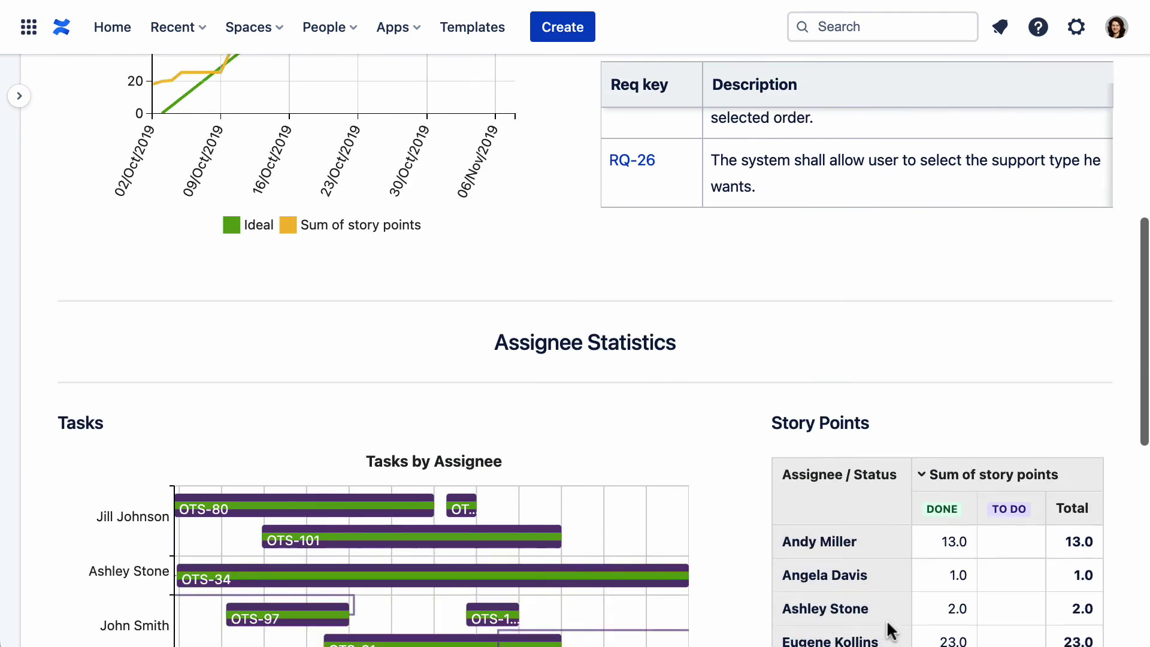